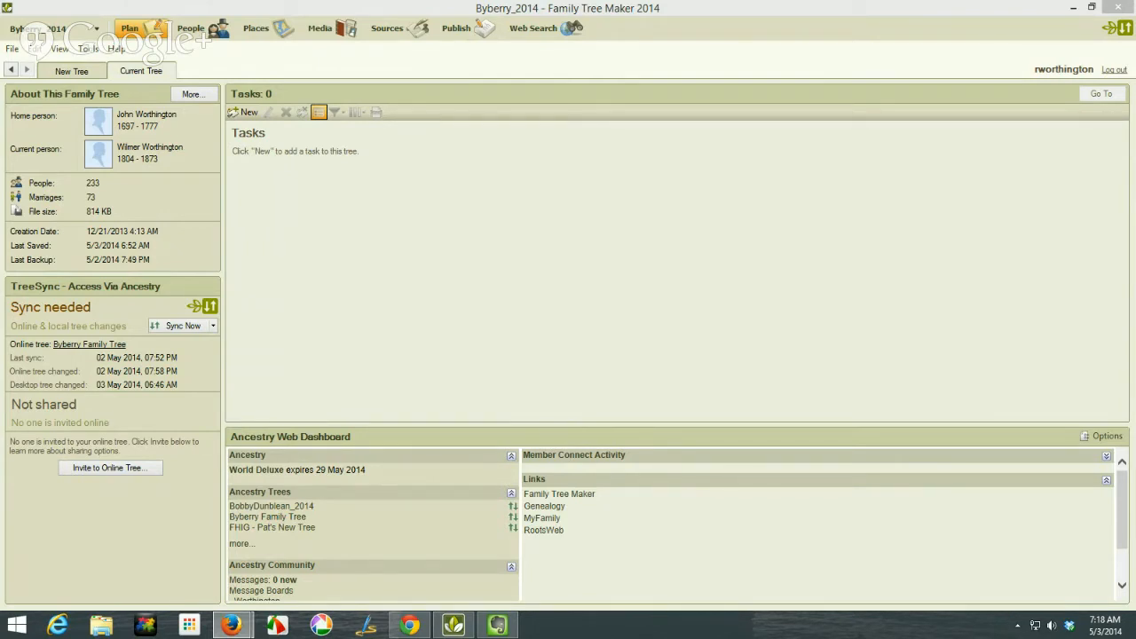
Step: Open the Places workspace and view Bridge Valley, Pennsylvania on the map
click(260, 32)
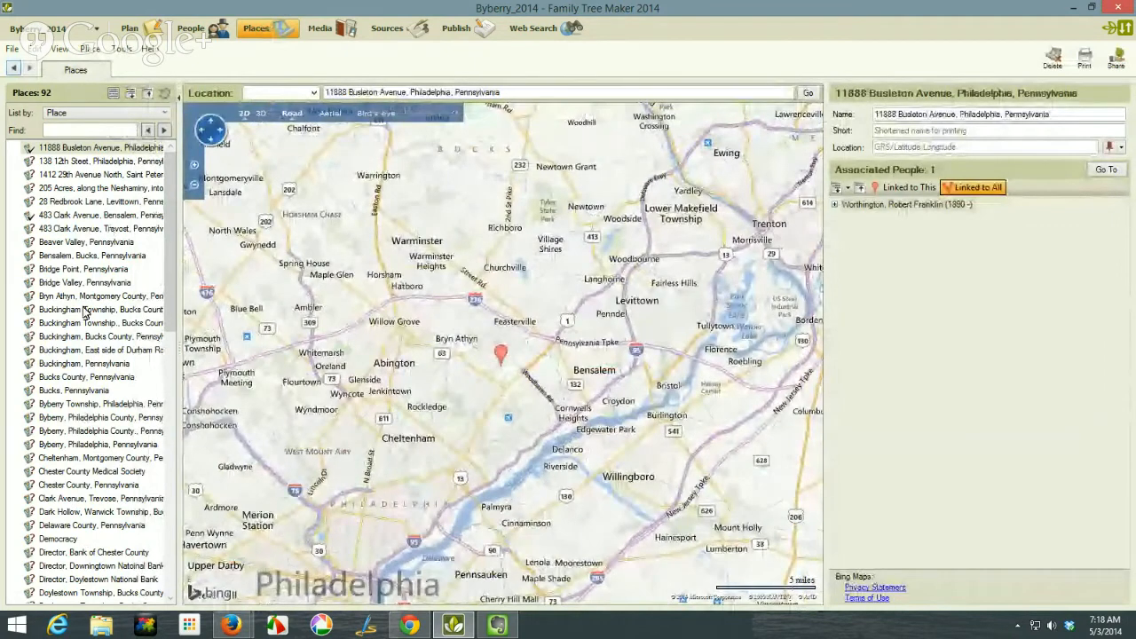
click(84, 282)
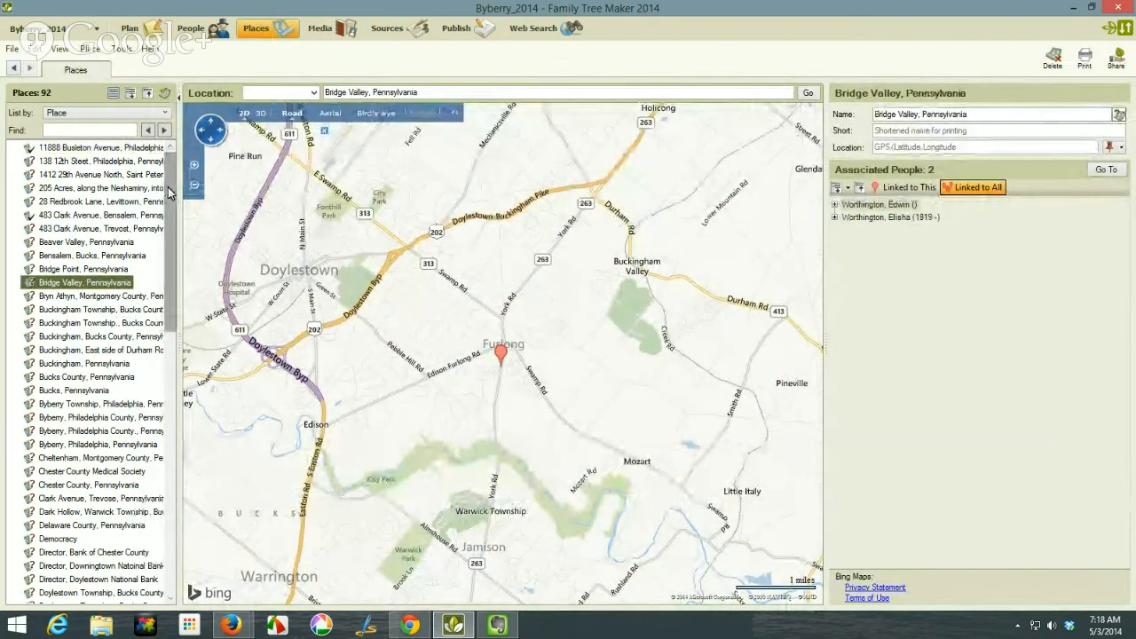
Step: Examine the USA entry in the place list, including its New Jersey, Mercer and Trenton levels, and collapse it
drag(173, 195, 165, 451)
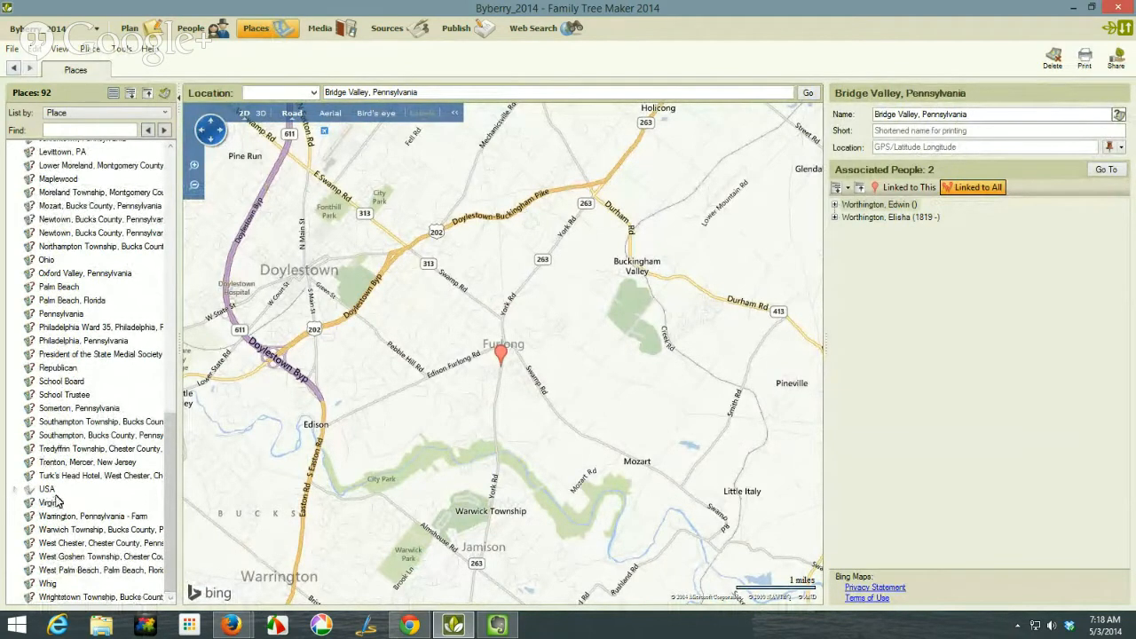
click(15, 491)
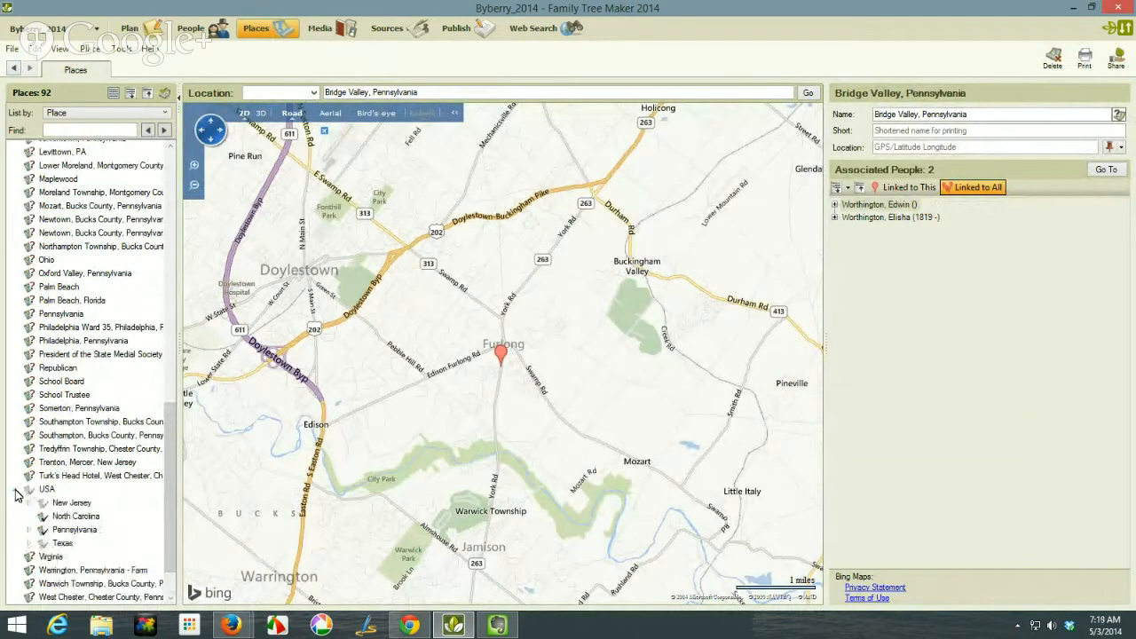
click(45, 491)
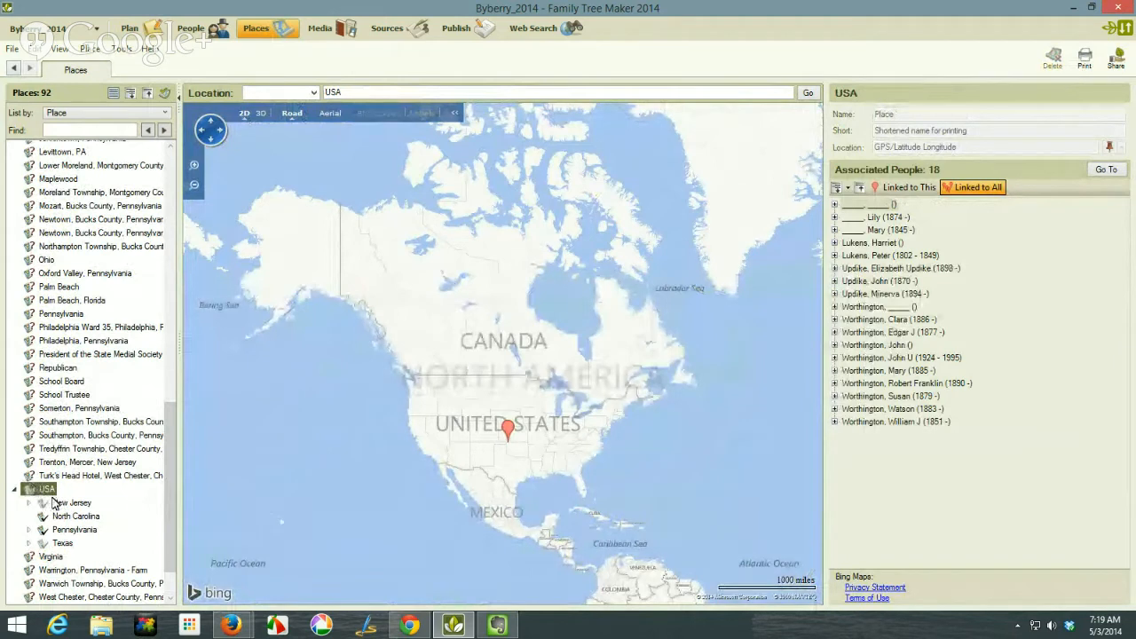
click(29, 504)
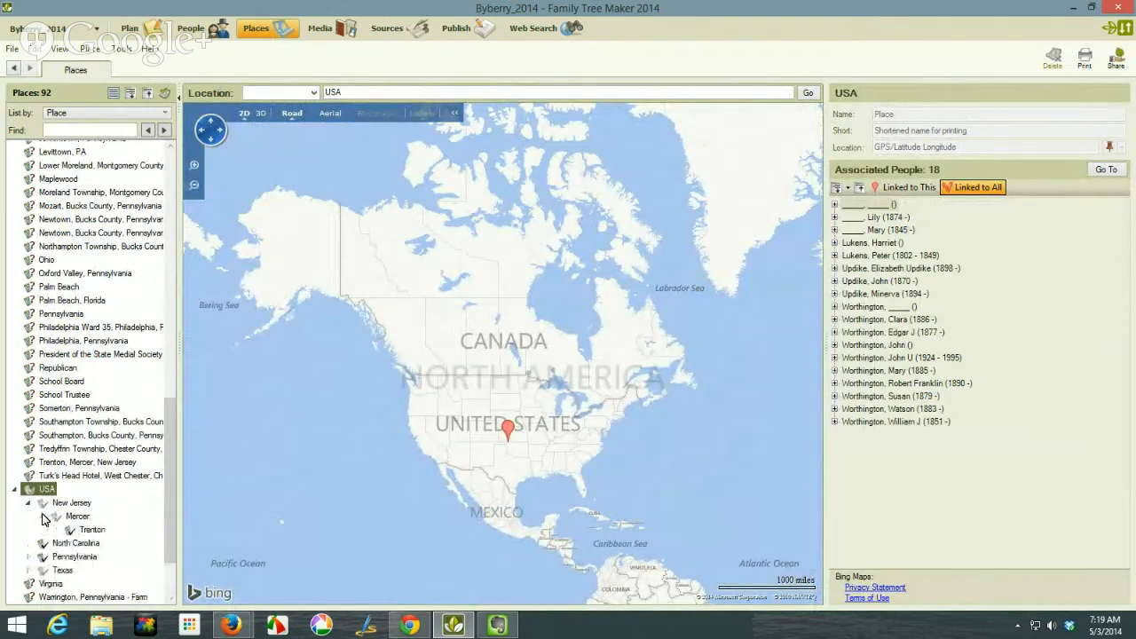
click(42, 516)
click(15, 493)
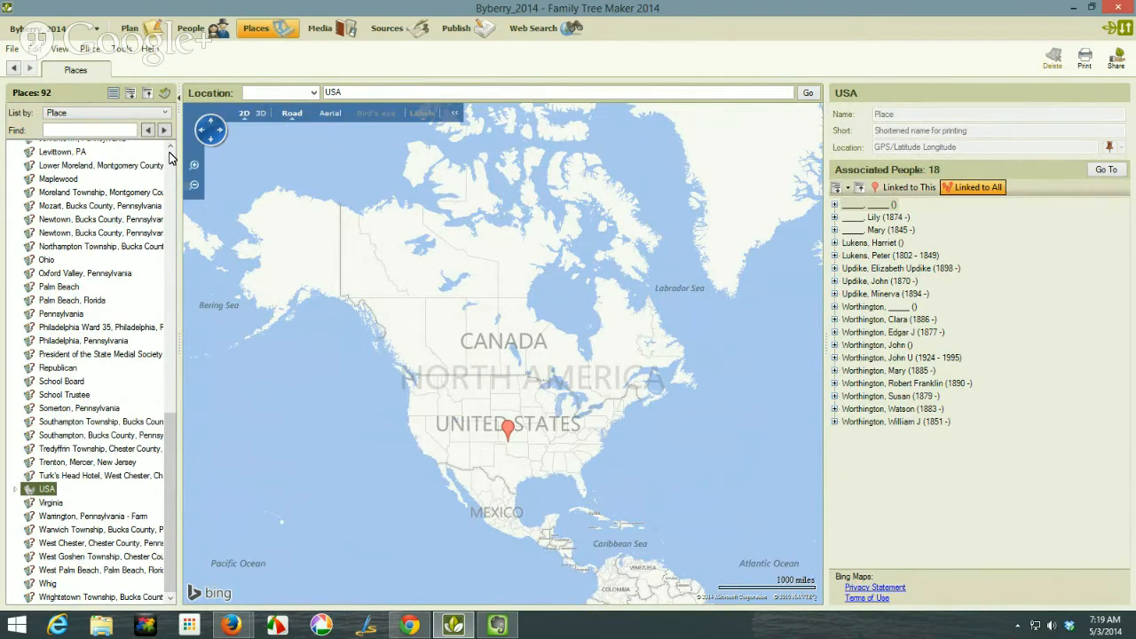
Step: View the unrecognized place names in Resolve All Place Names and cancel without making changes
click(165, 93)
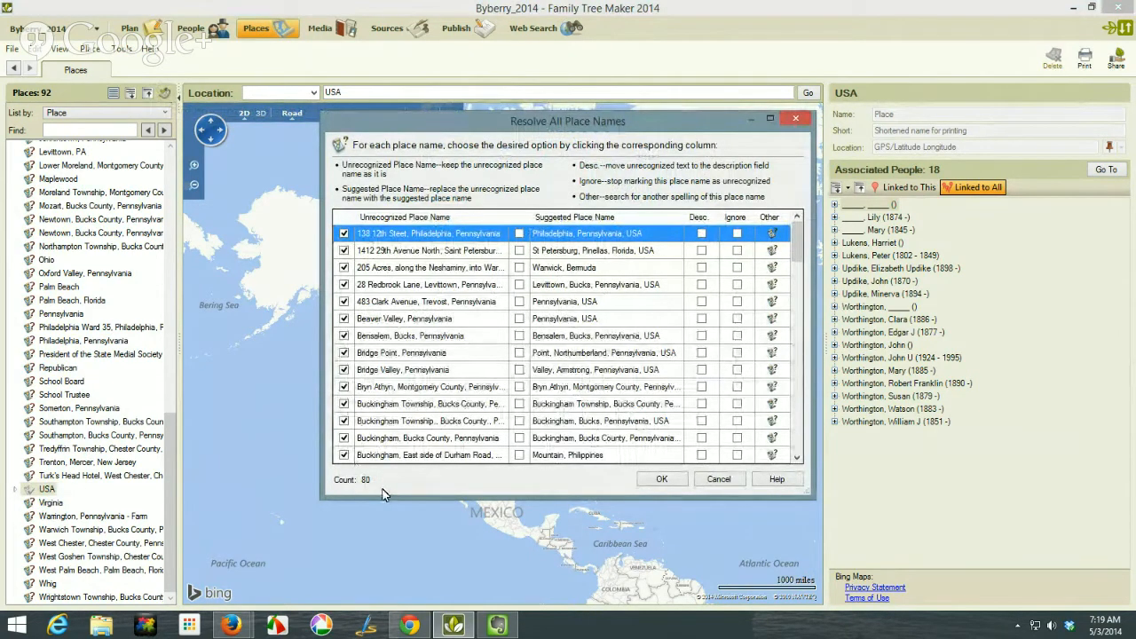
click(721, 479)
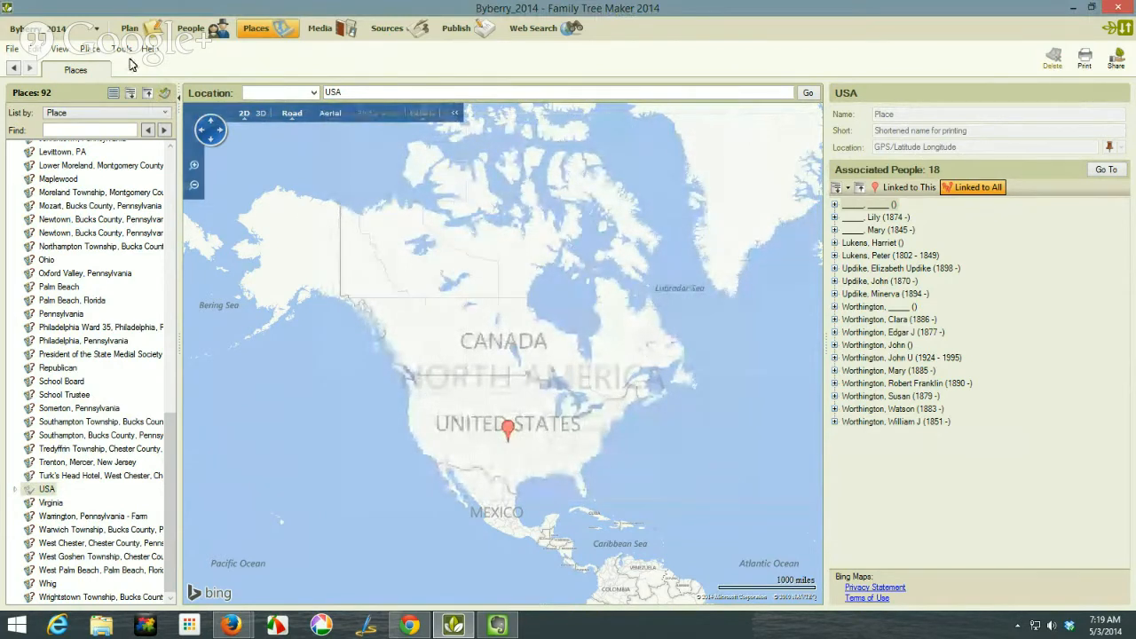
Step: Start compacting the tree file with the option to back it up before compacting
click(122, 48)
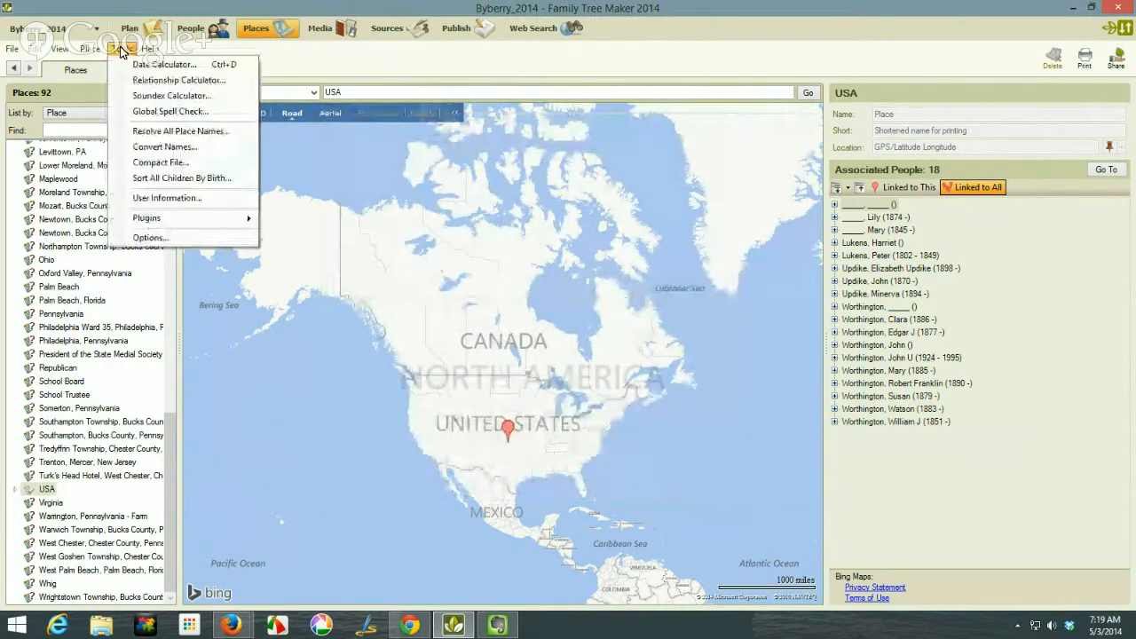
click(160, 163)
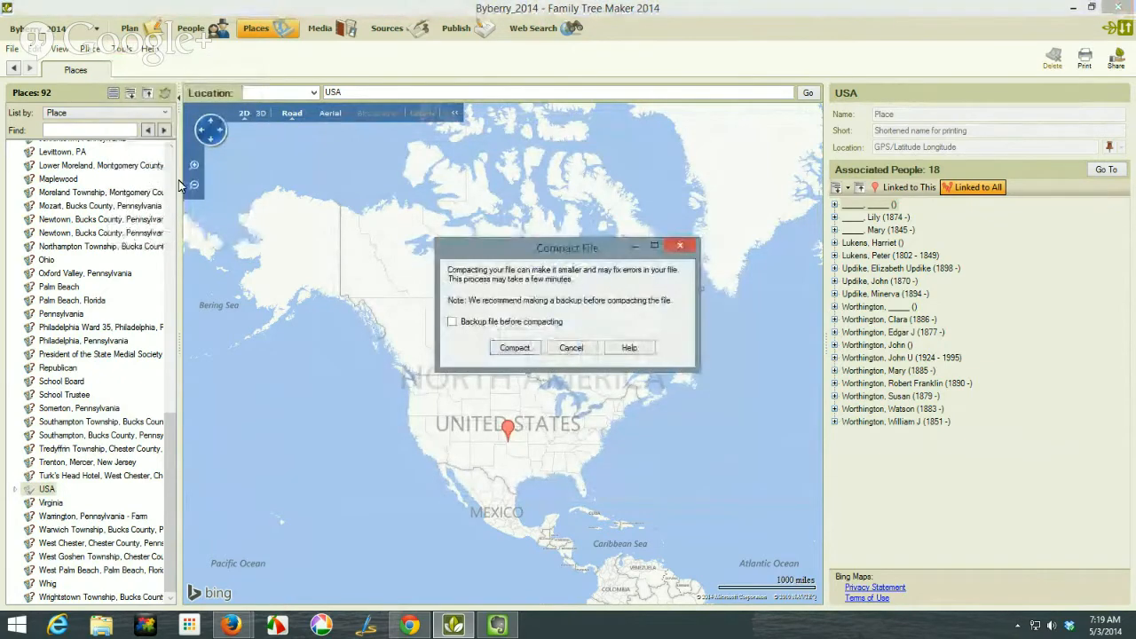
click(453, 322)
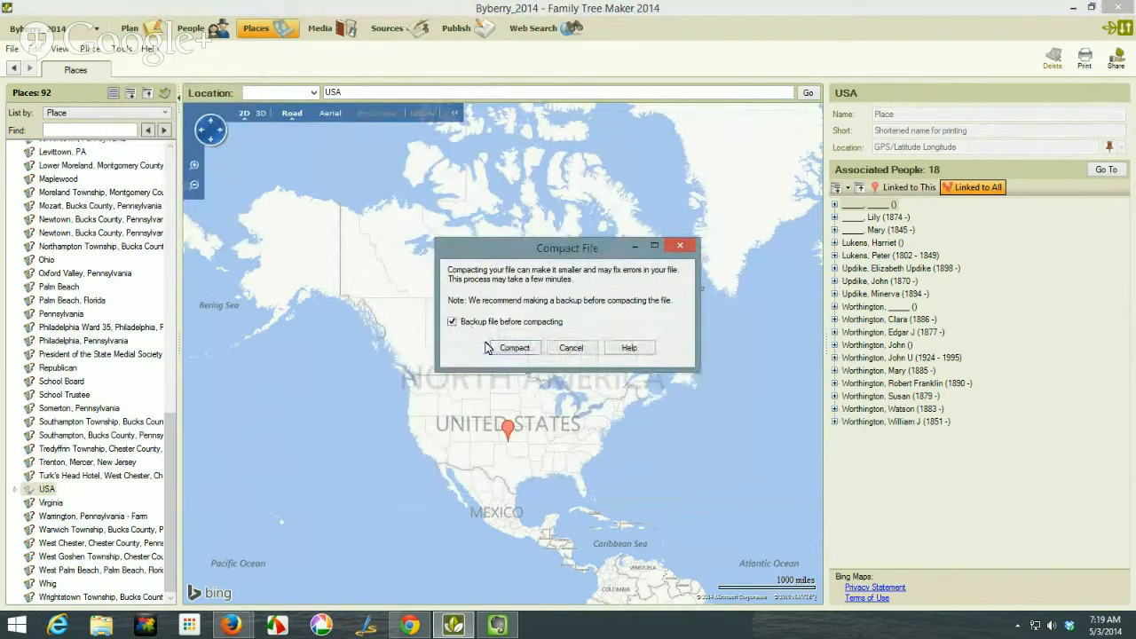
click(505, 348)
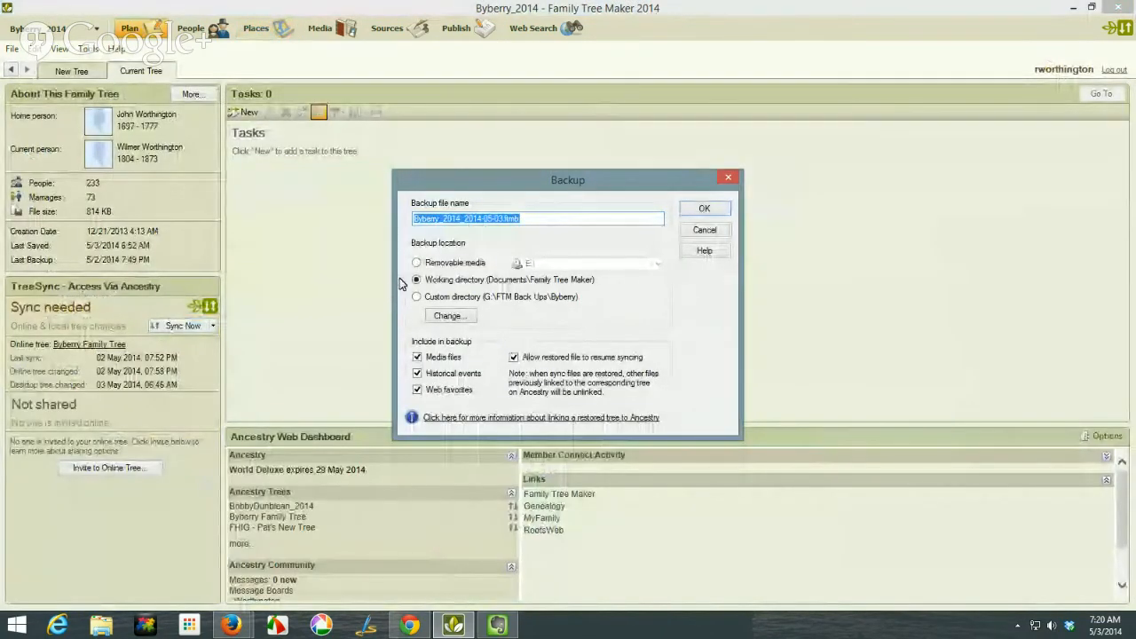
Step: Back up the tree as Byberry_2014_2014-05-03-1.ftmb in the custom directory G:\FTM Back Ups\Byberry and finish the compacting
click(416, 297)
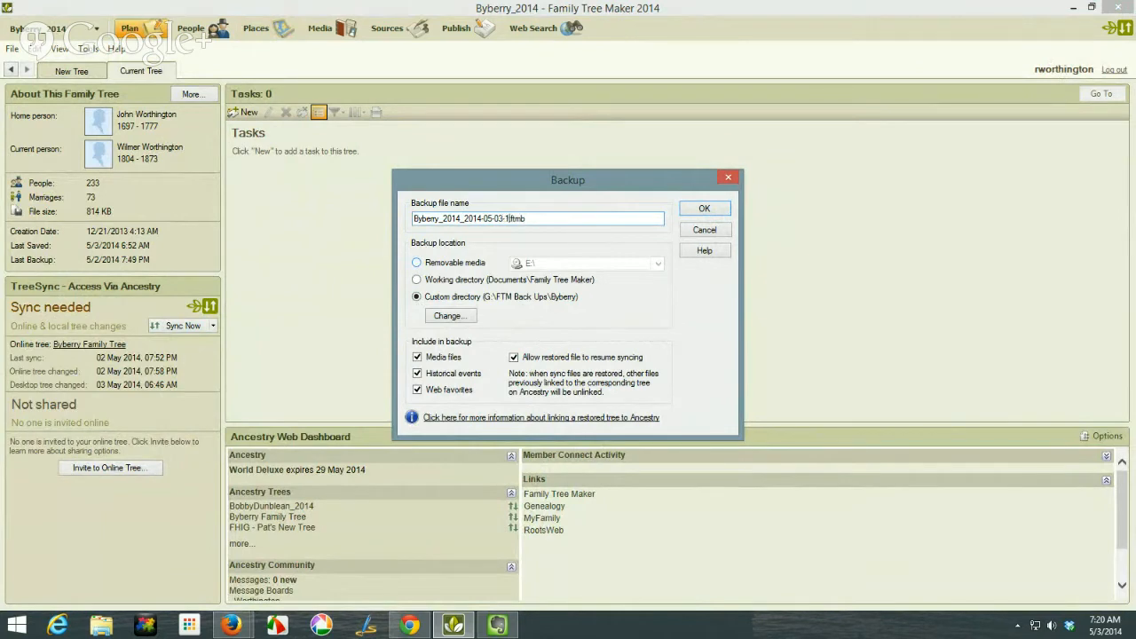
click(705, 211)
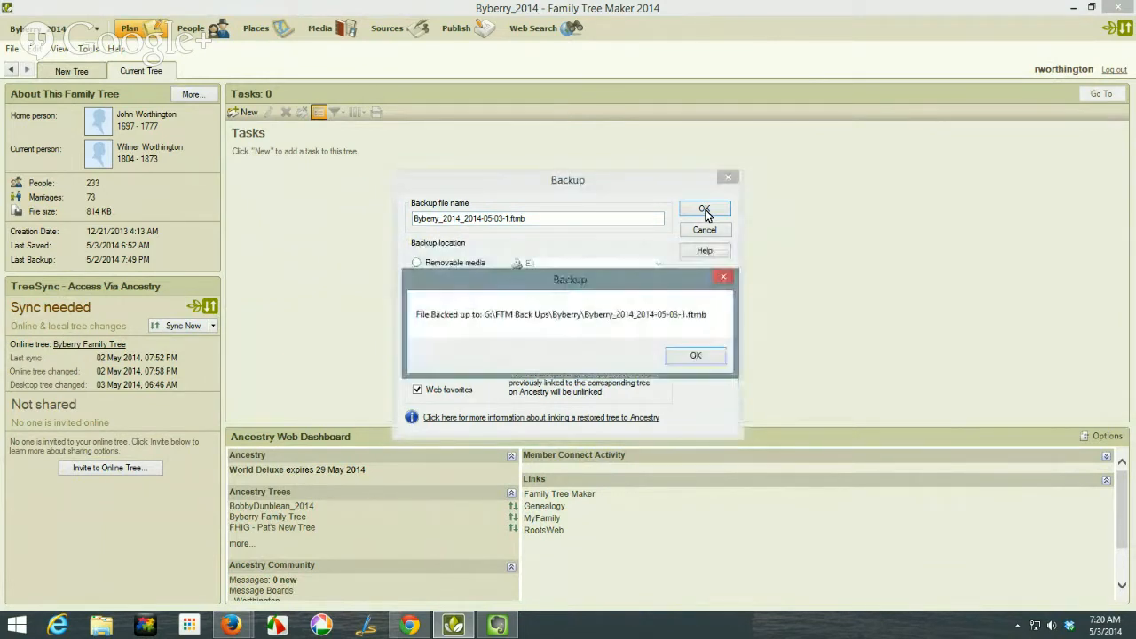
click(696, 355)
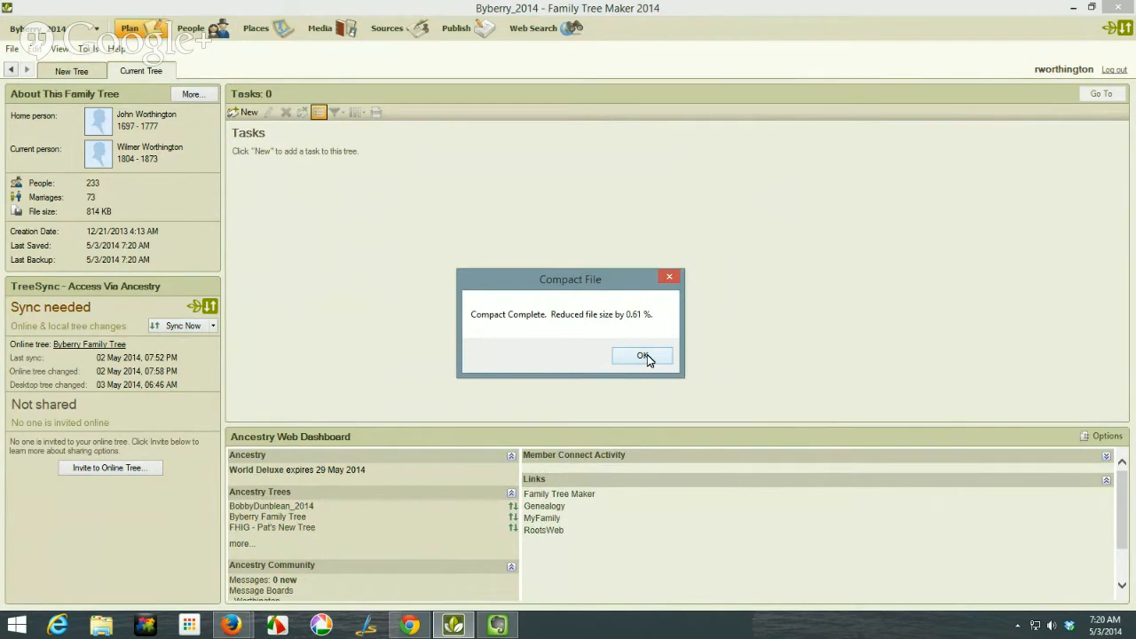
click(645, 356)
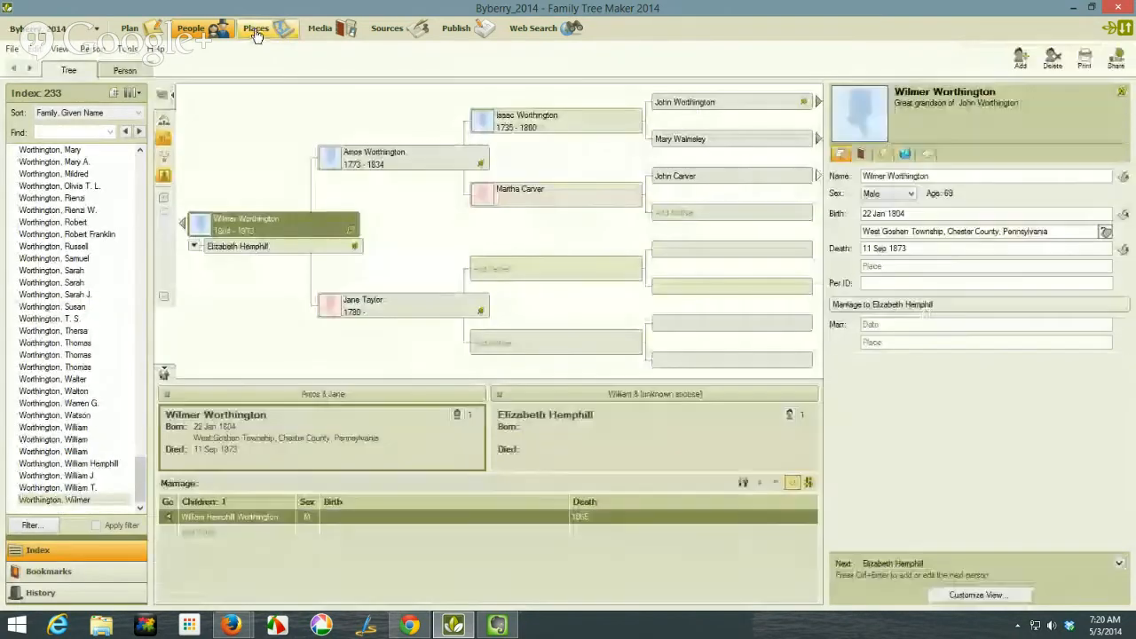
Step: Reopen Resolve All Place Names from the Places workspace and accept the suggested name Bensalem, Bucks, Pennsylvania, USA
click(256, 34)
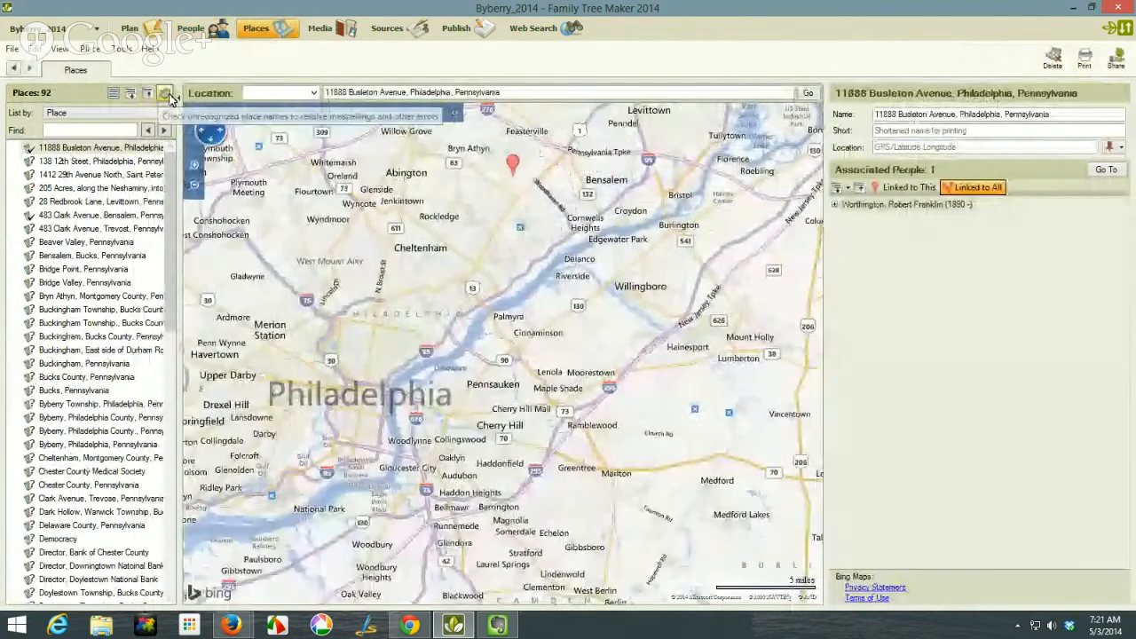
click(168, 96)
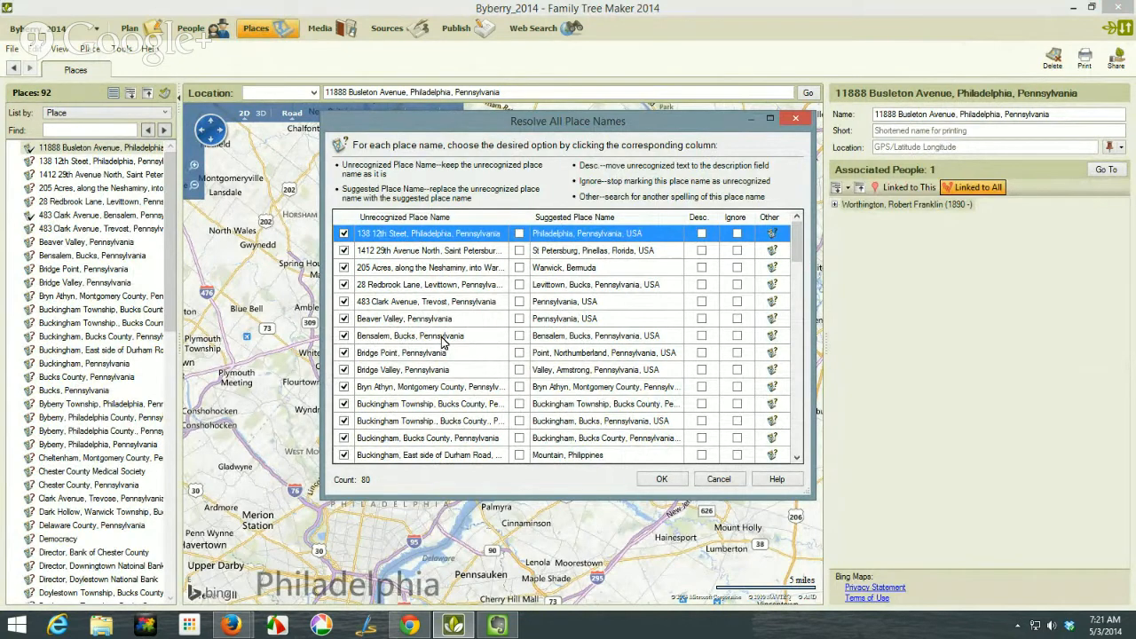
click(519, 335)
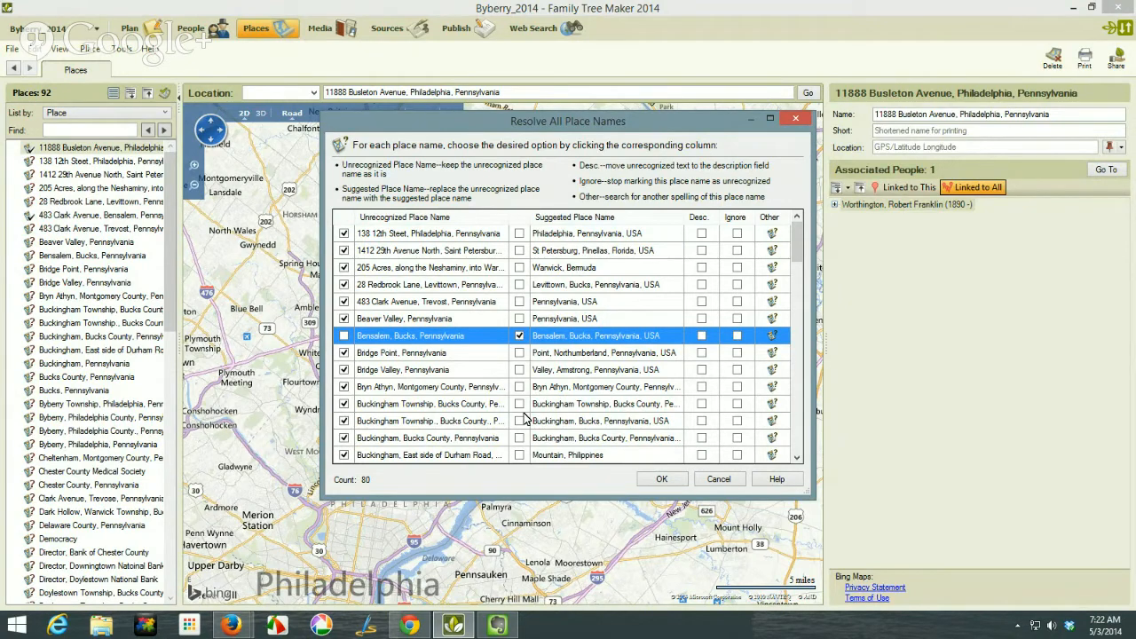
Step: Accept the suggested USA names for Buckingham, Pennsylvania; Bucks County, Pennsylvania; and Bucks, Pennsylvania
click(796, 458)
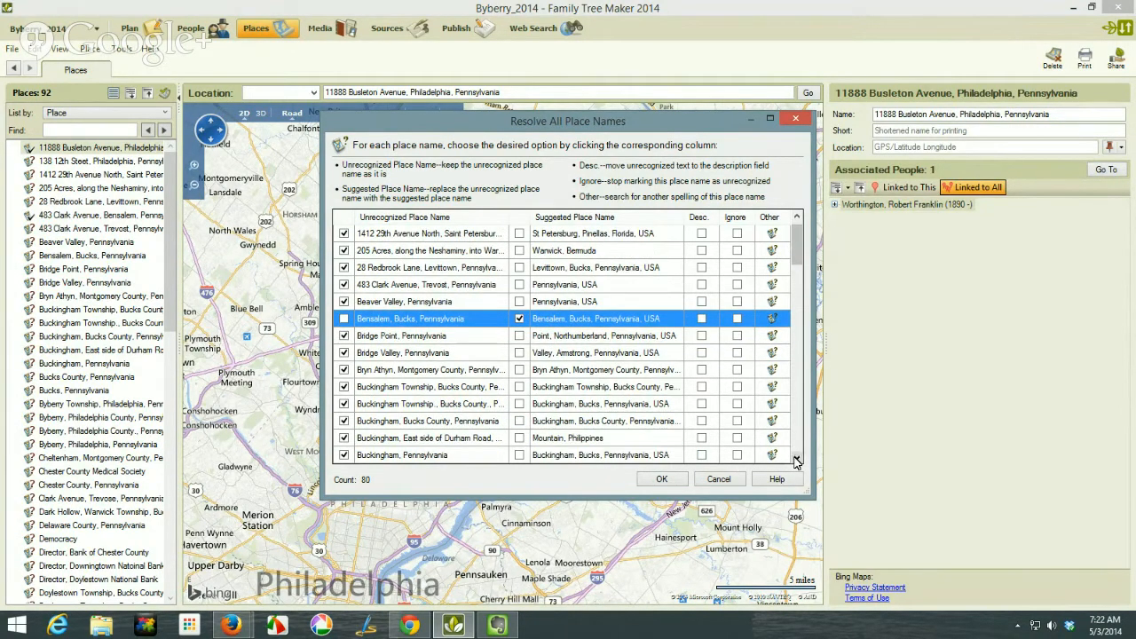
click(796, 458)
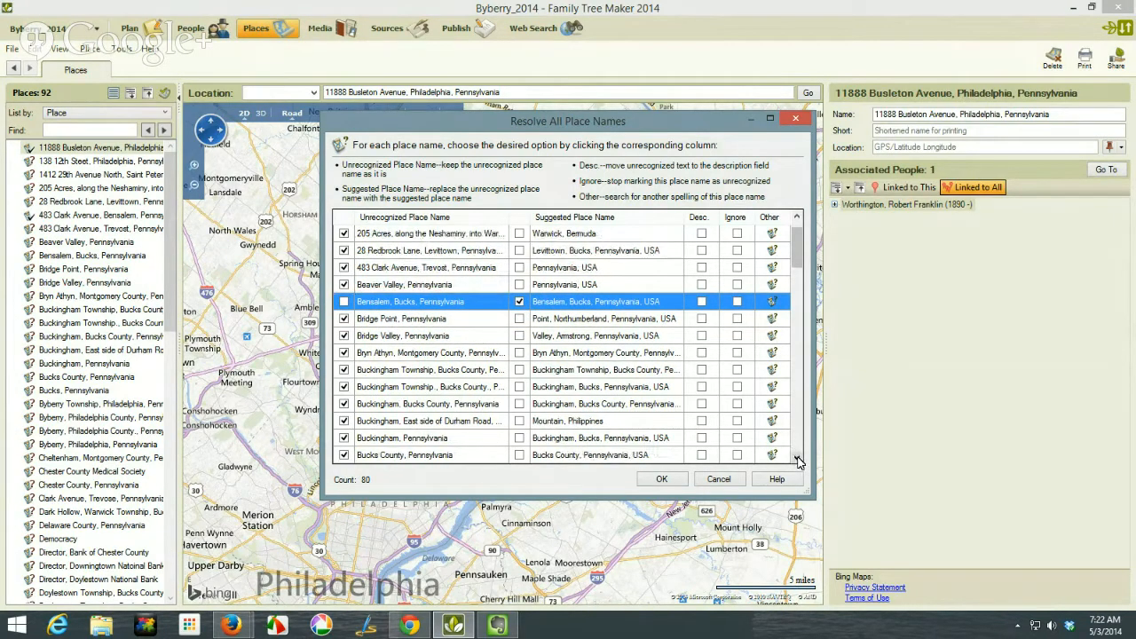
click(796, 458)
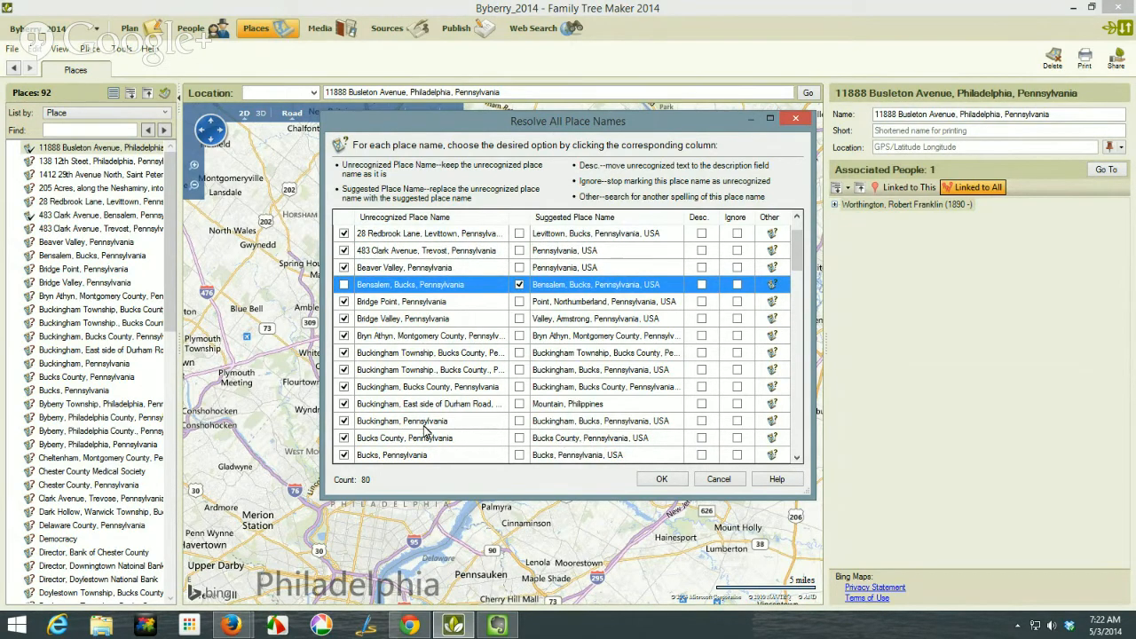
click(519, 421)
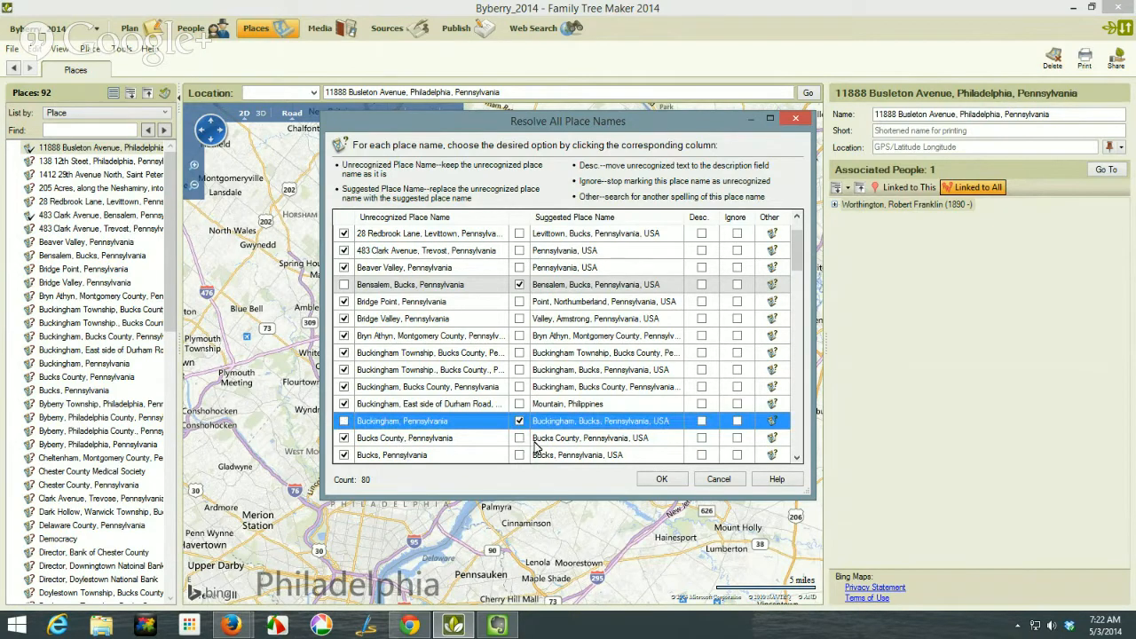
click(519, 439)
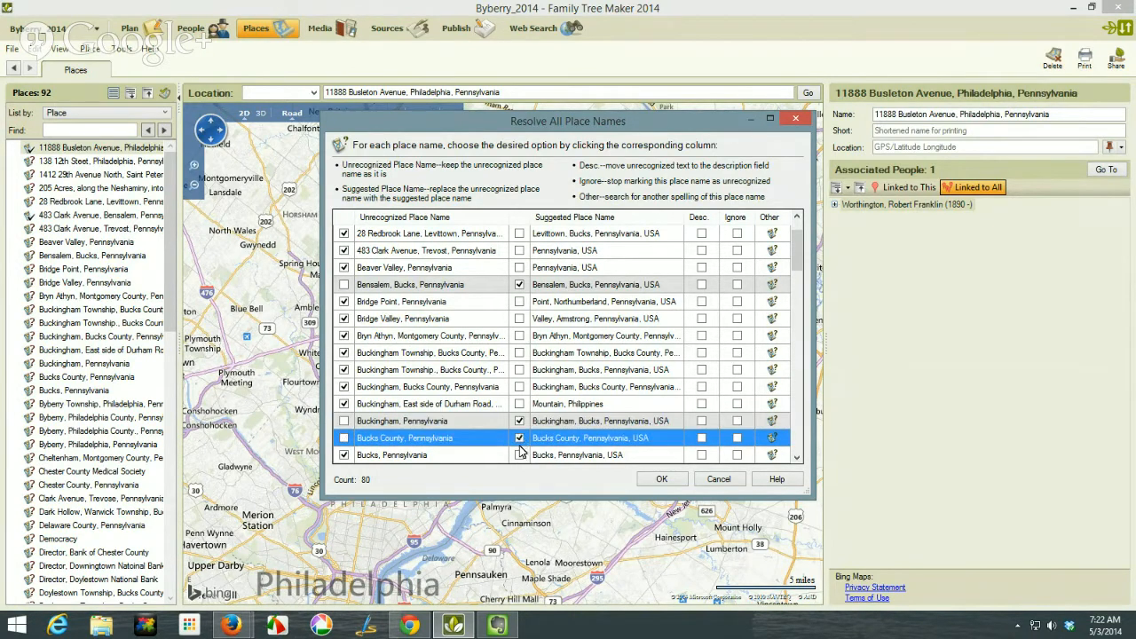
click(519, 454)
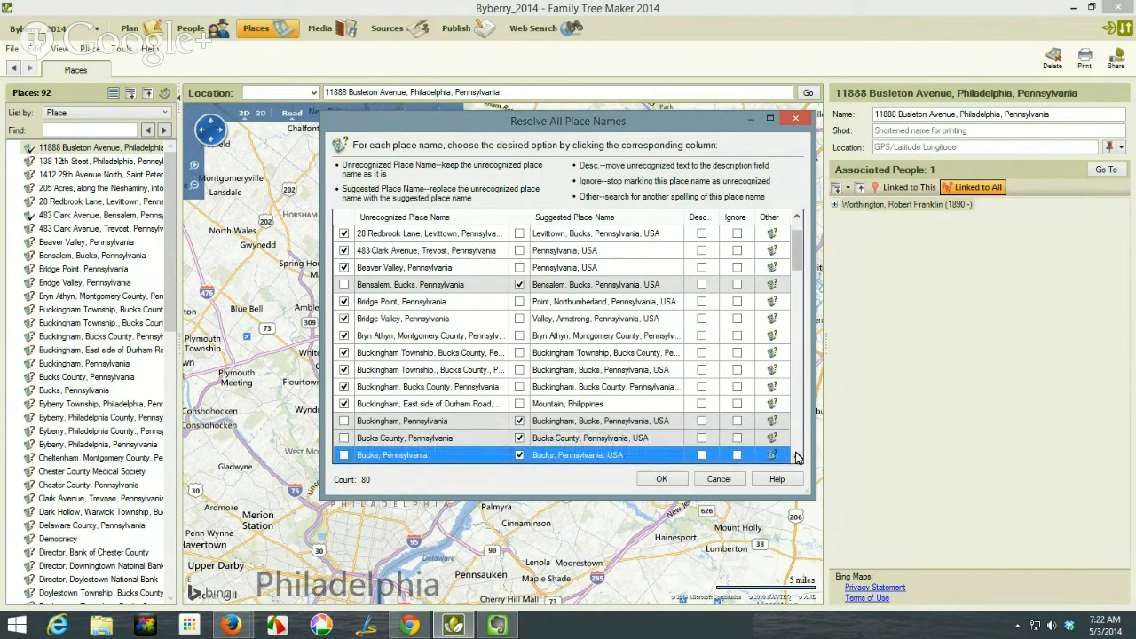
Step: Mark Democracy and the three Director entries for the Chester County, Downingtown and Doylestown banks to move to the description field
scroll(797, 453, down, 5)
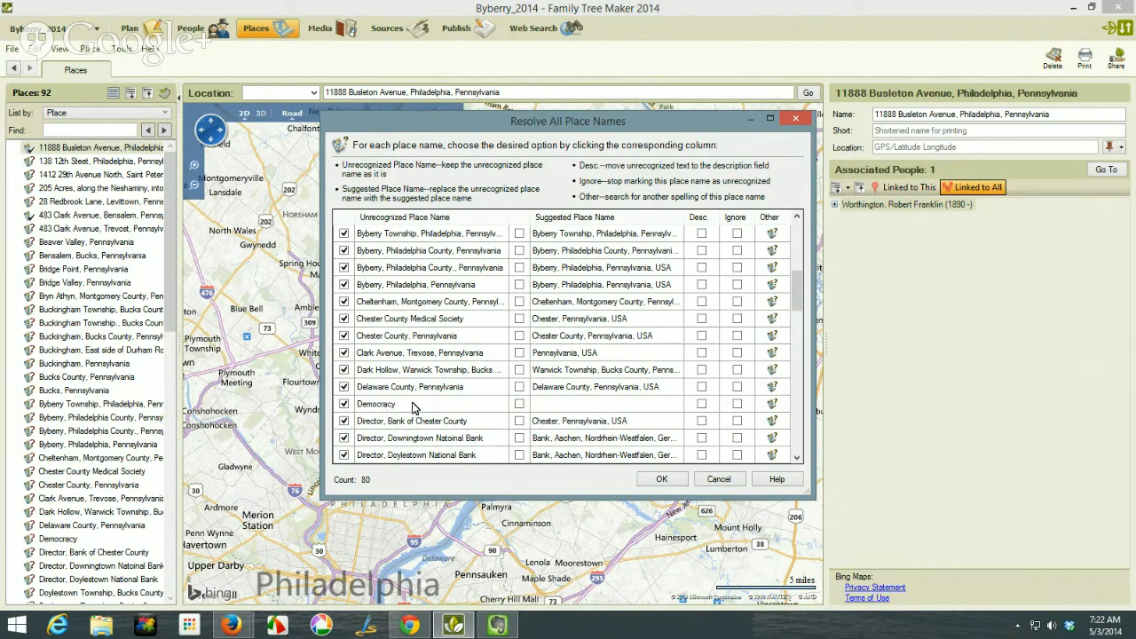
click(701, 407)
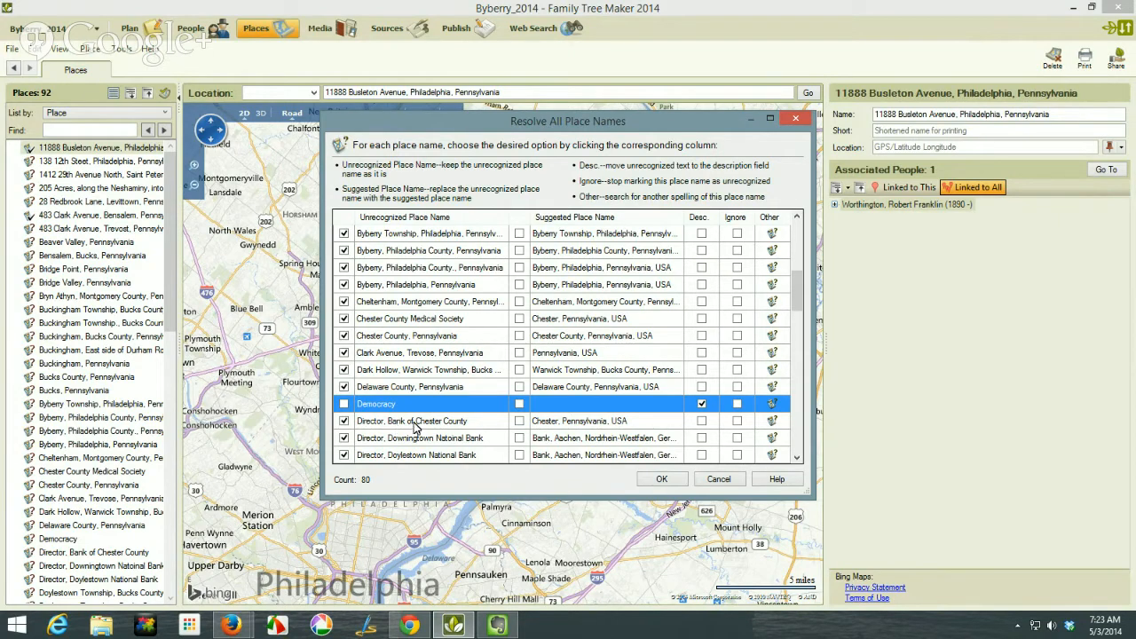
click(698, 424)
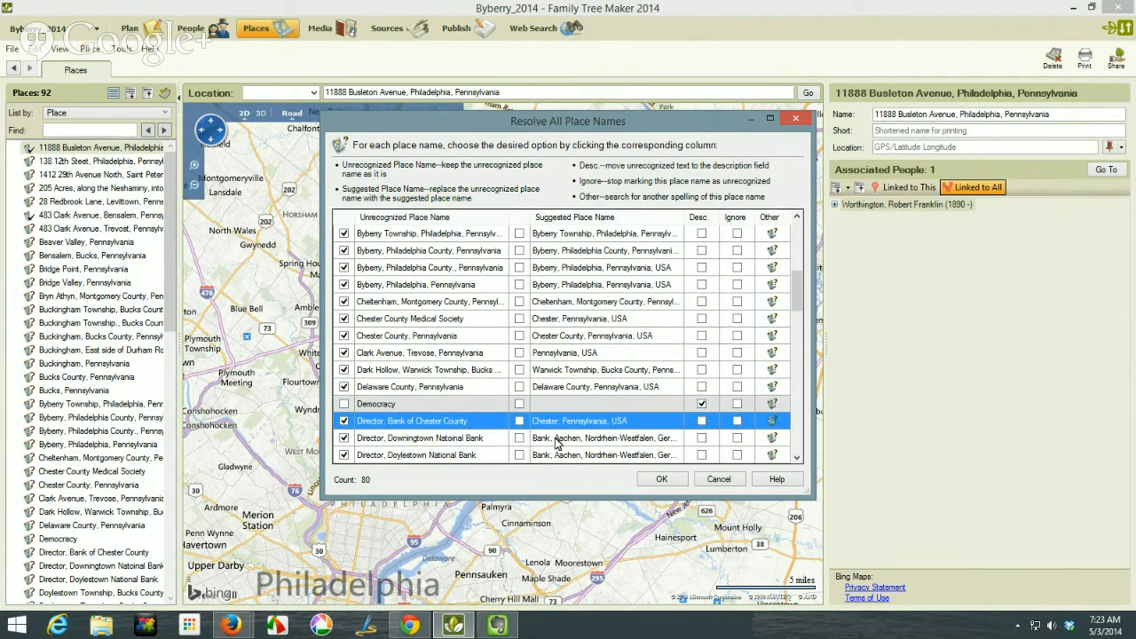
click(701, 440)
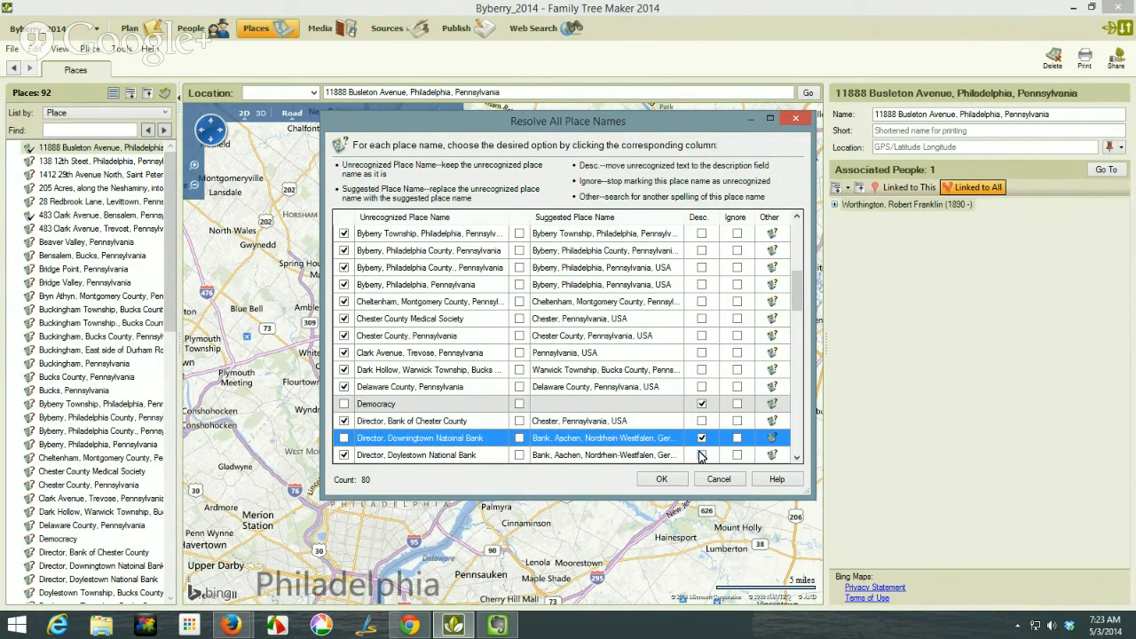
click(701, 455)
click(701, 420)
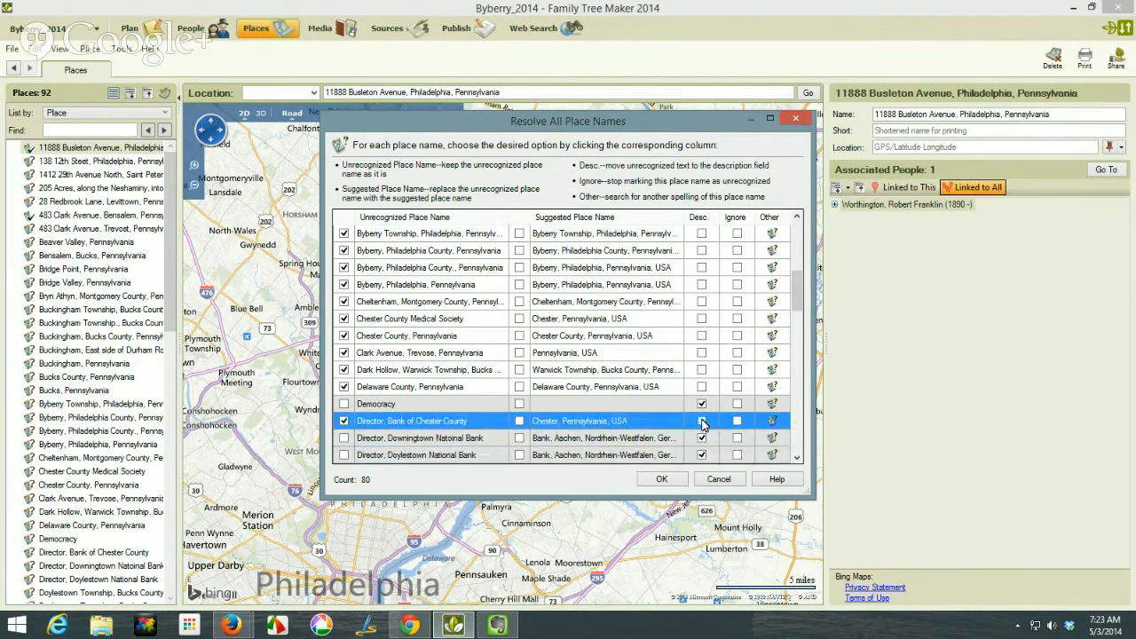
Step: Mark the Editor of the Medical Reporter entry to move to the description field
click(796, 459)
scroll(796, 460, down, 4)
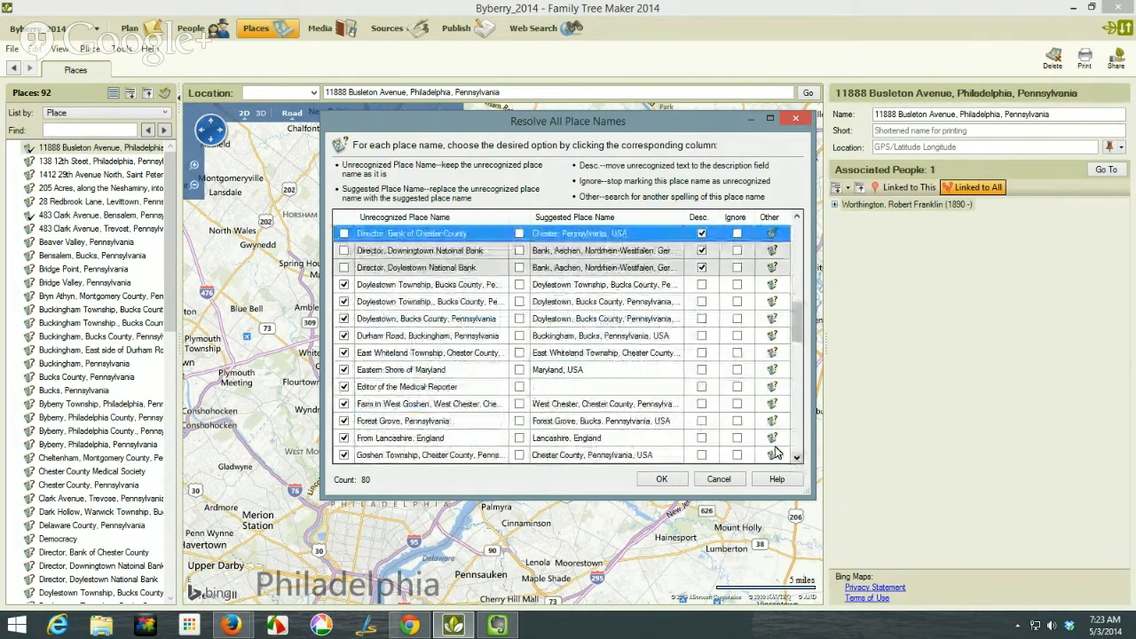
click(703, 388)
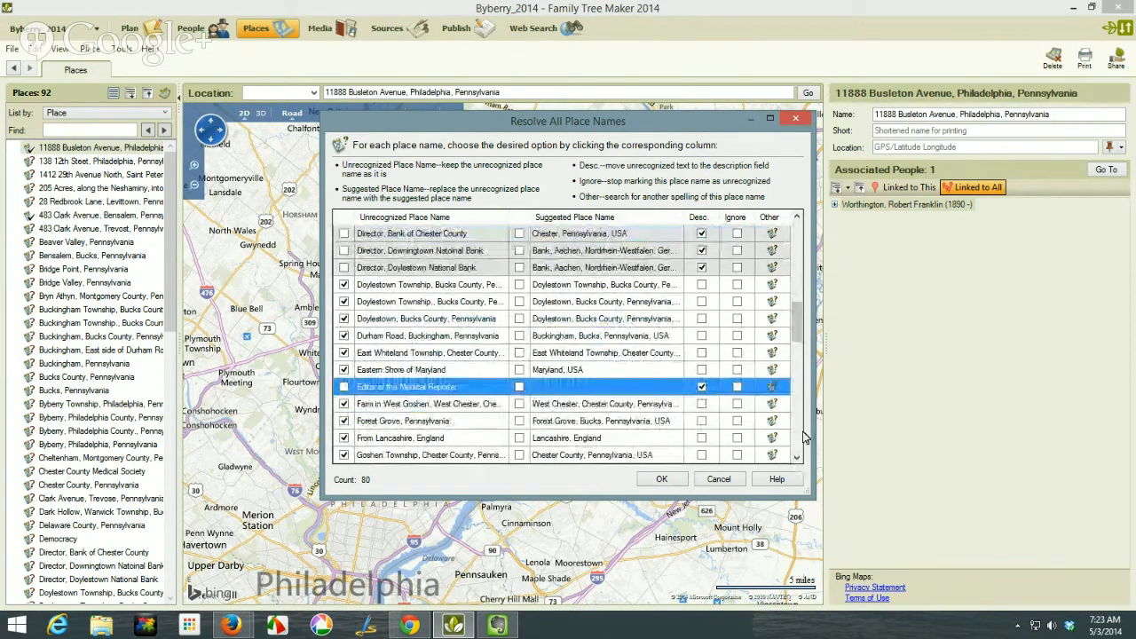
Step: Accept the suggested names Ohio, USA for Ohio and Palm Beach, Florida, USA for Palm Beach
scroll(804, 440, down, 5)
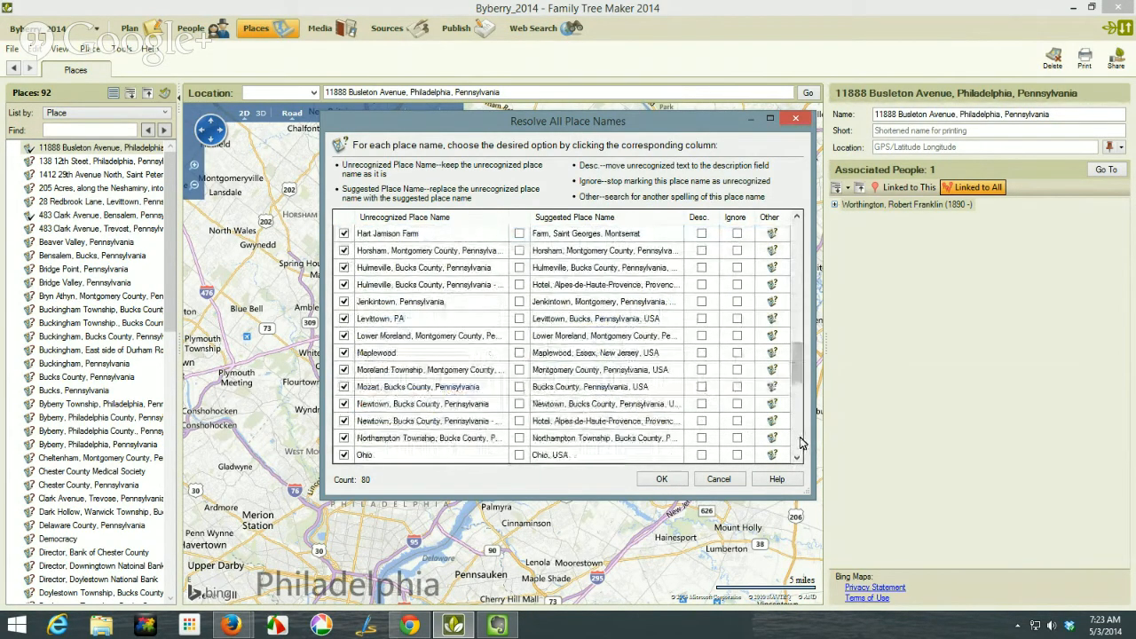
click(519, 456)
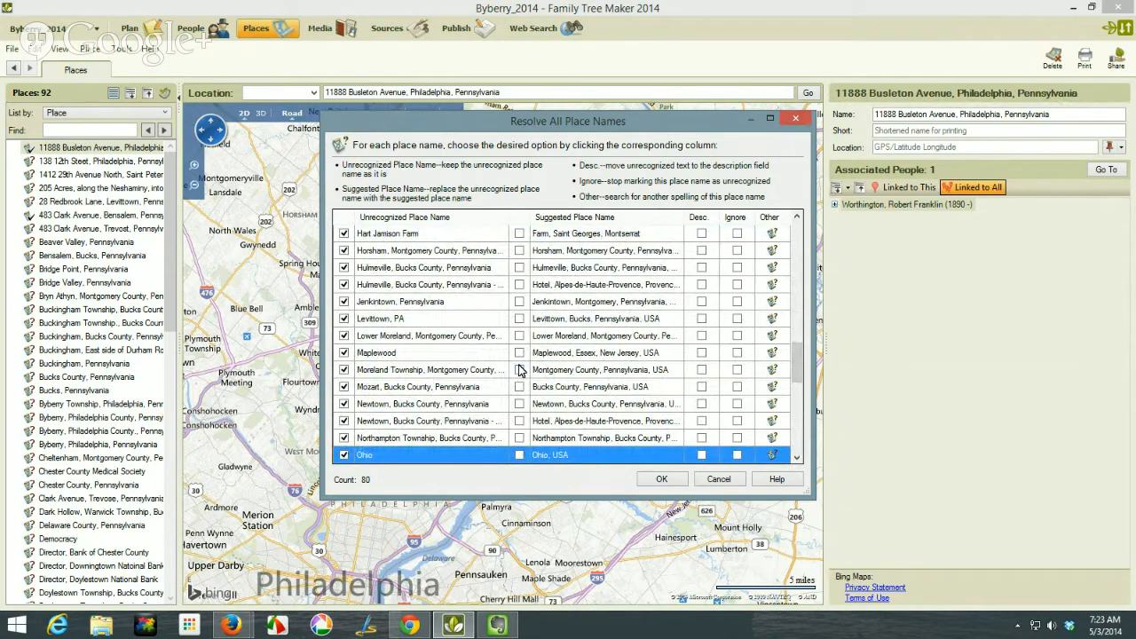
click(796, 459)
click(796, 459)
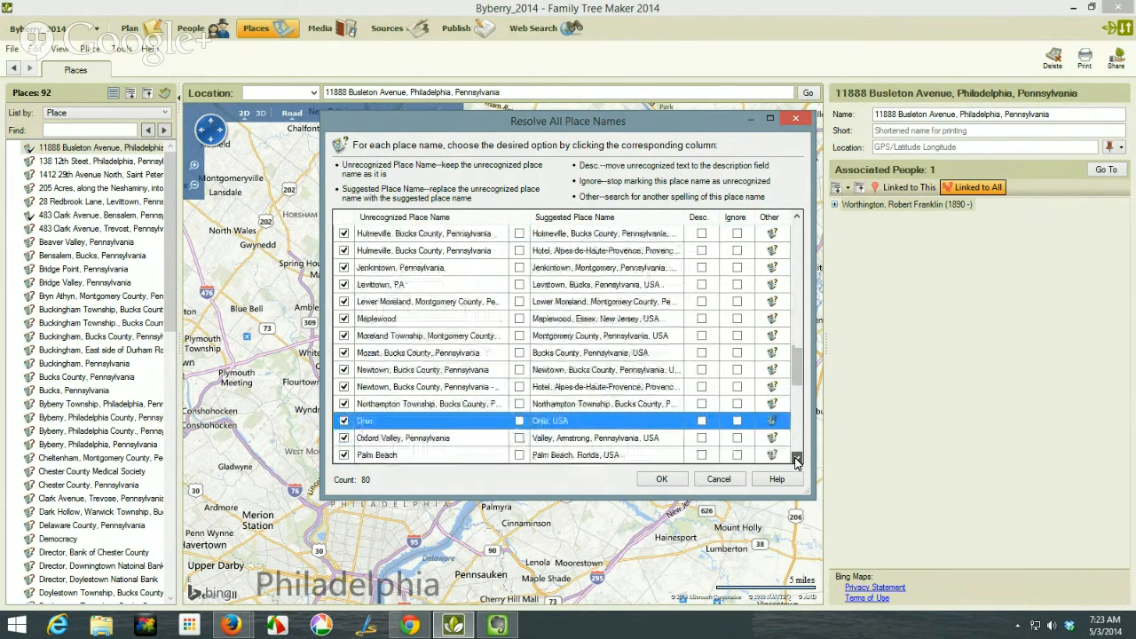
click(520, 420)
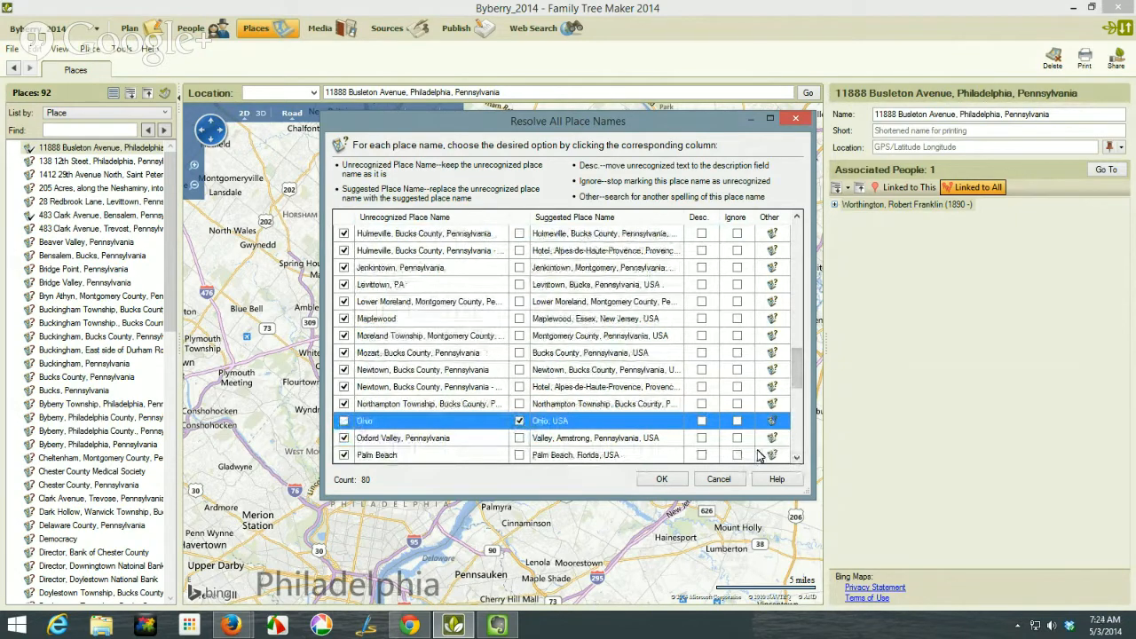
click(521, 456)
scroll(788, 441, down, 4)
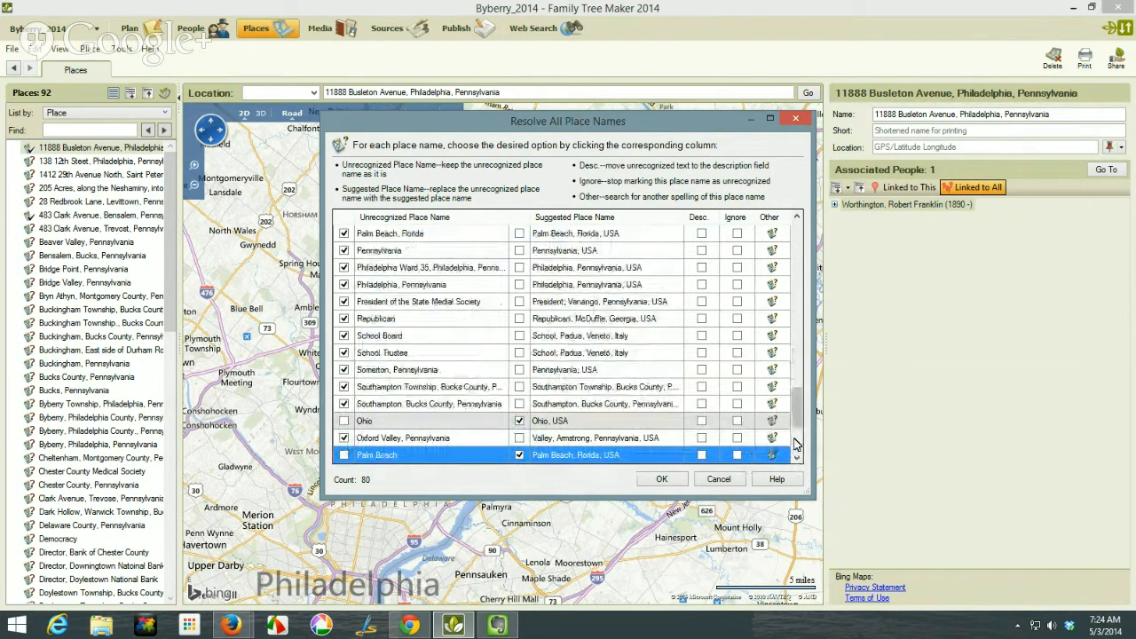
click(701, 336)
click(701, 336)
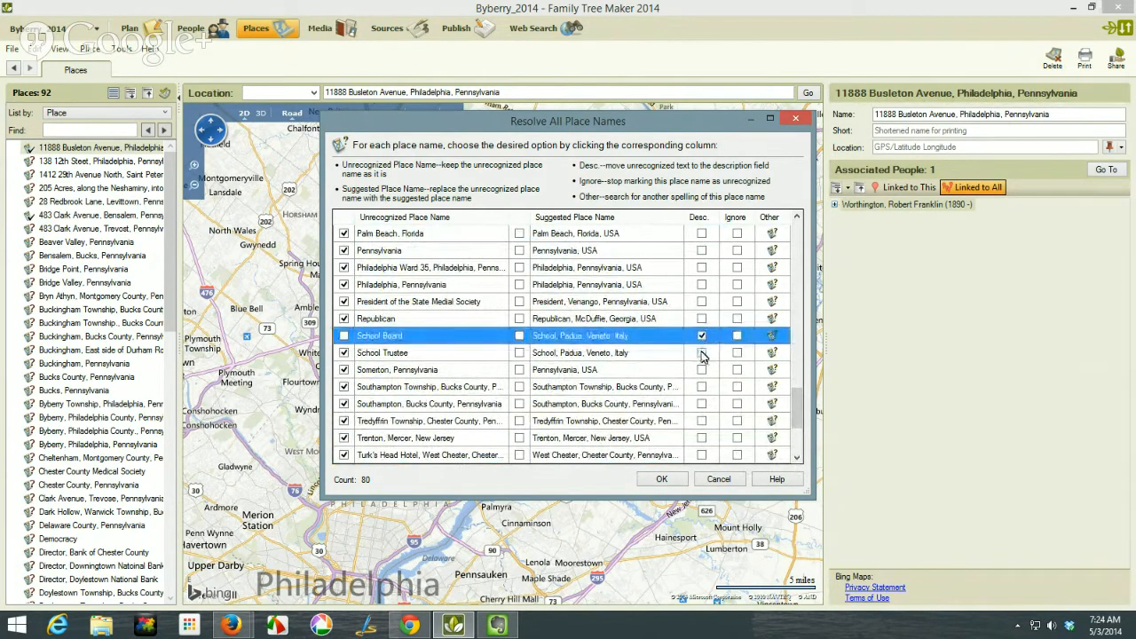
click(701, 353)
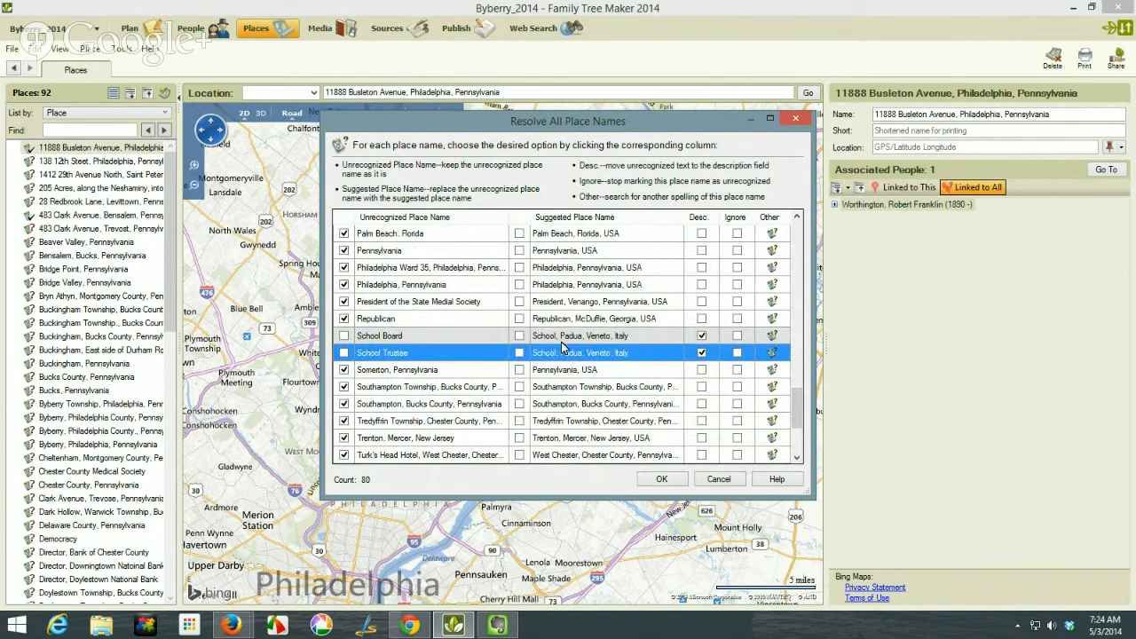
click(344, 336)
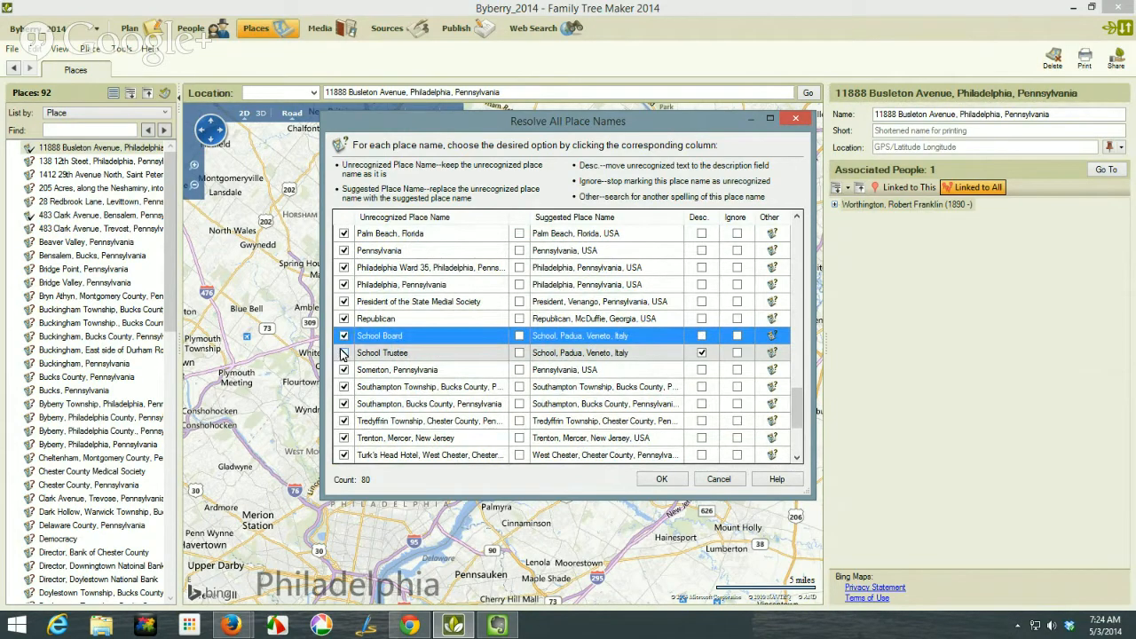
click(344, 353)
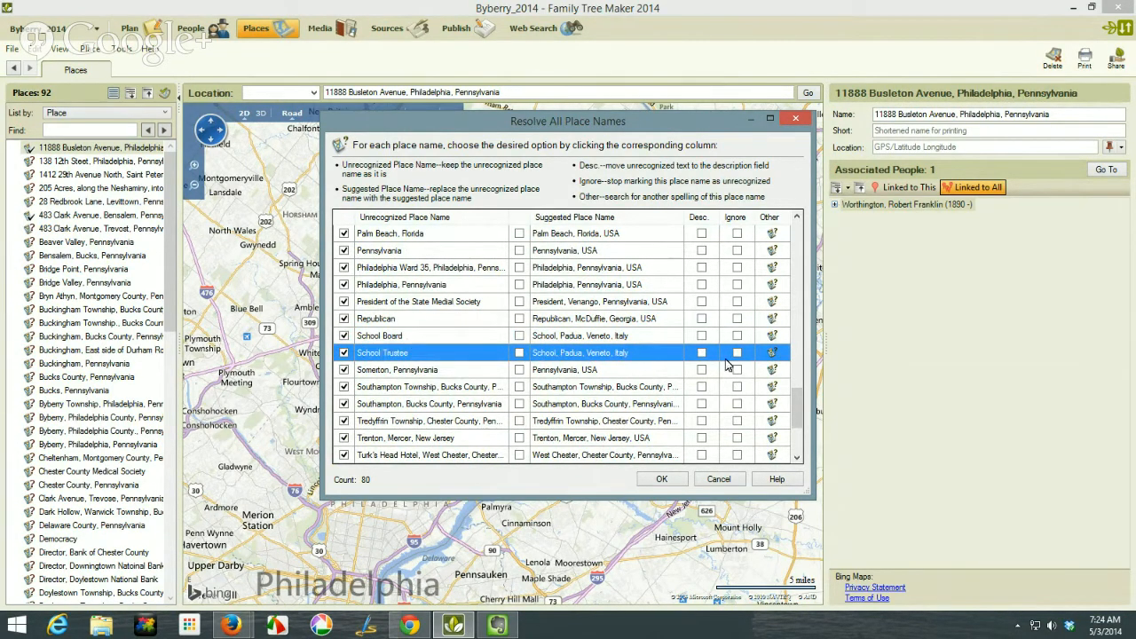
Step: Mark School Board to move to the description field and try to mark School Trustee the same way
click(702, 335)
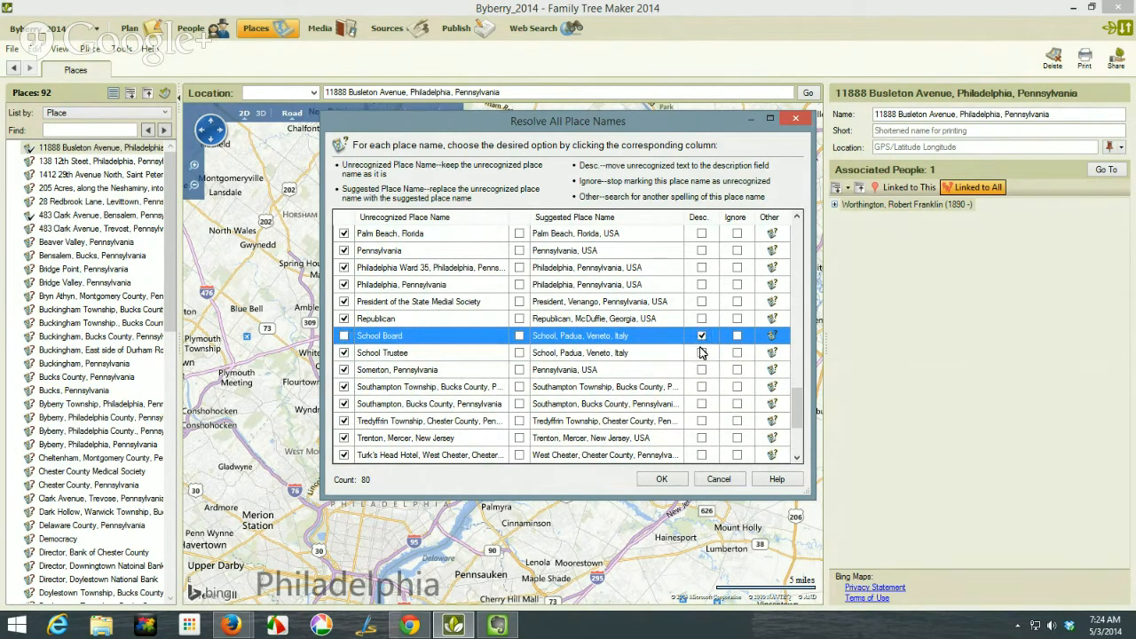
click(700, 347)
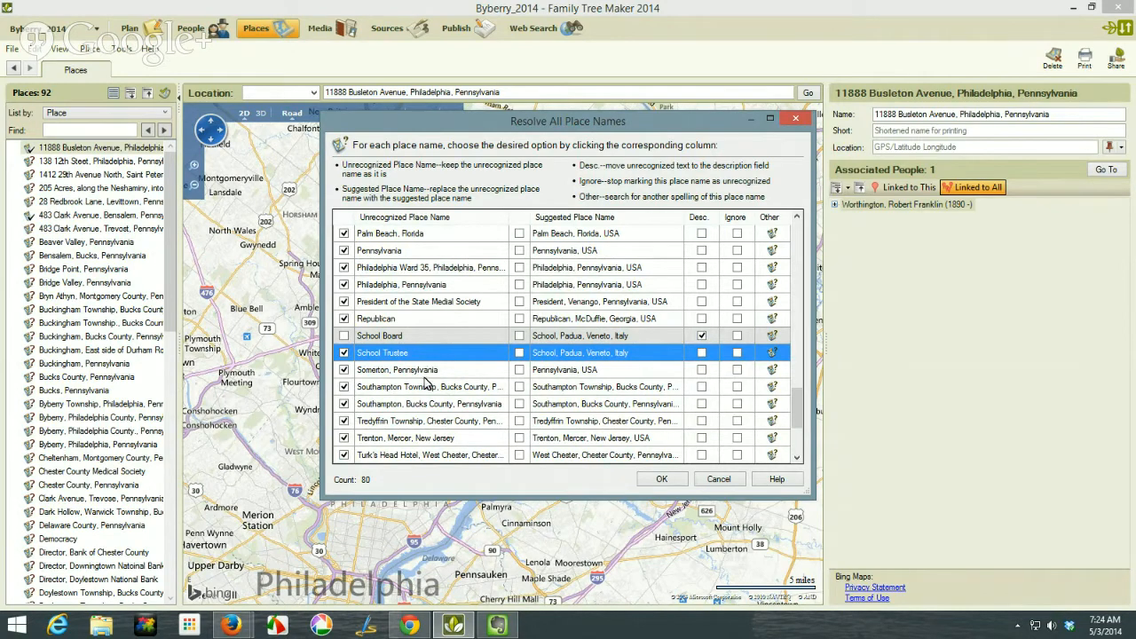
Step: Accept the suggested names Trenton, Mercer, New Jersey, USA and Virginia, USA
click(519, 438)
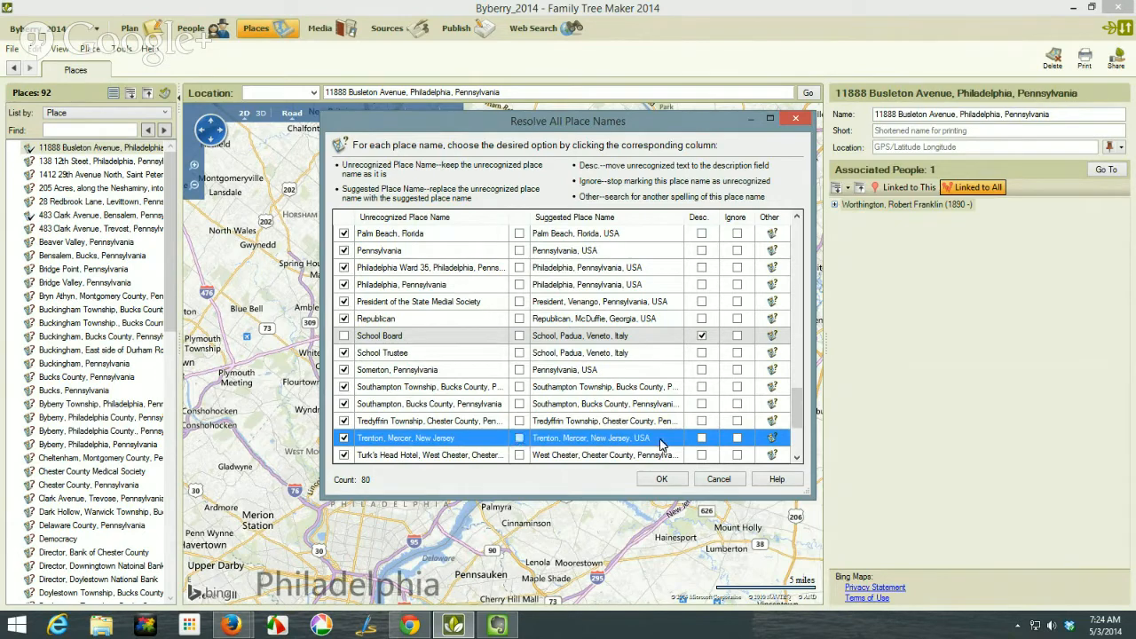
click(796, 452)
click(519, 335)
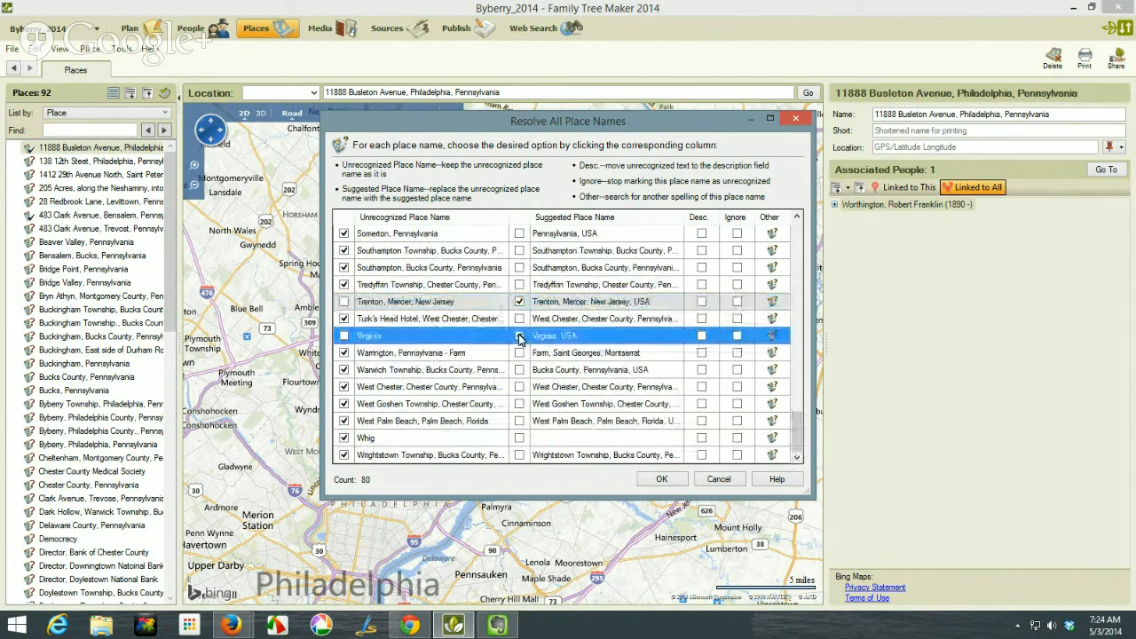
Step: Mark Whig to move to the description field and apply all the chosen place name resolutions
click(700, 442)
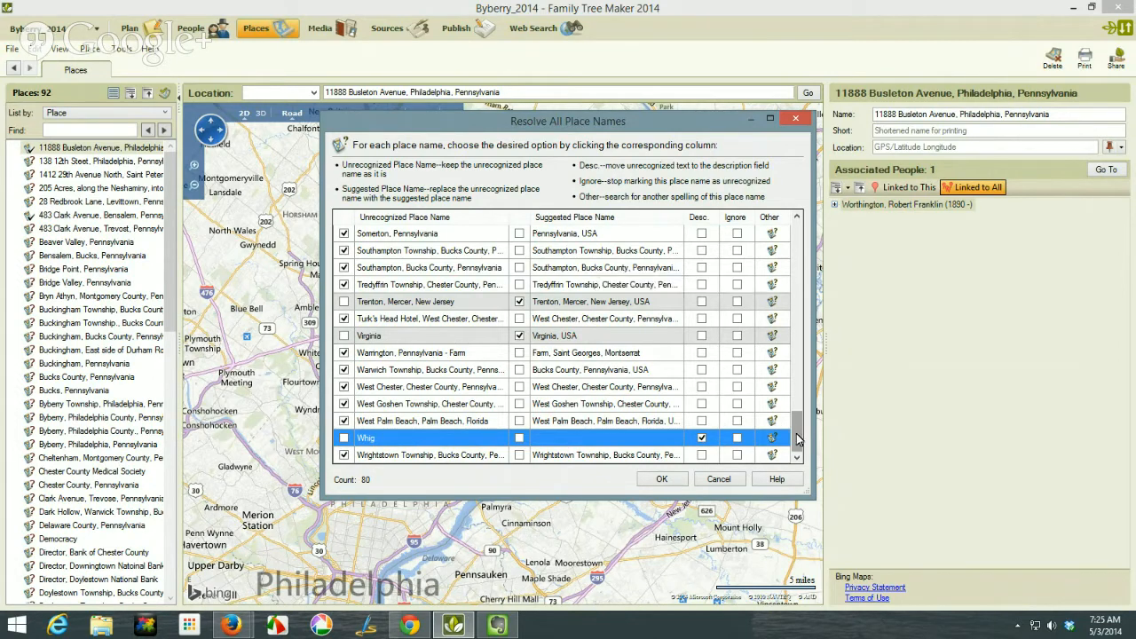
drag(797, 427, 797, 364)
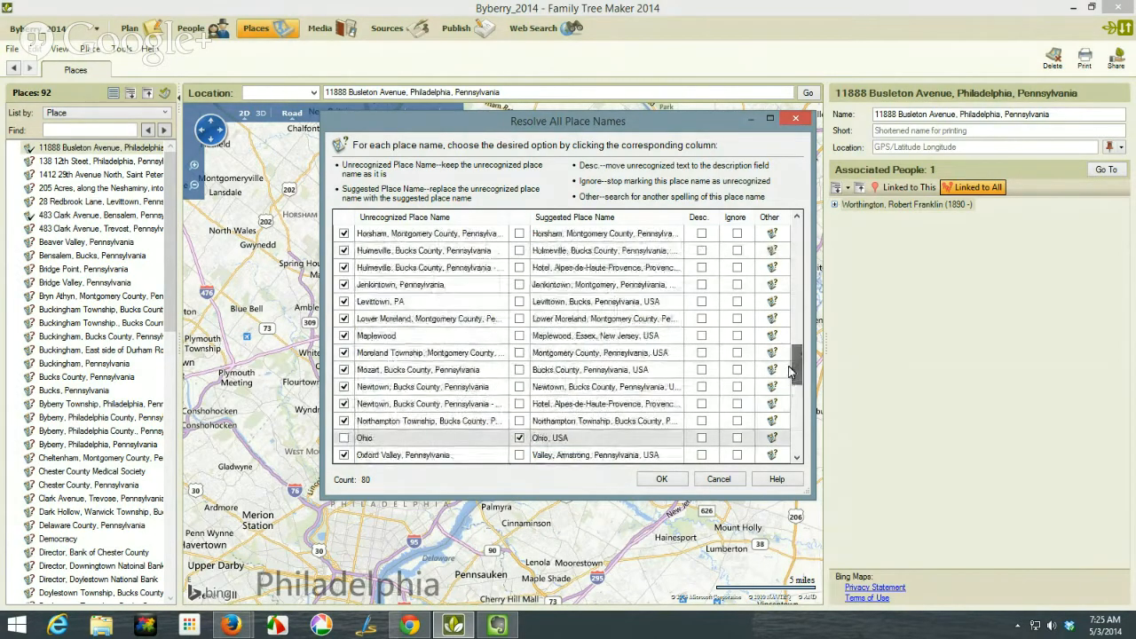
click(662, 479)
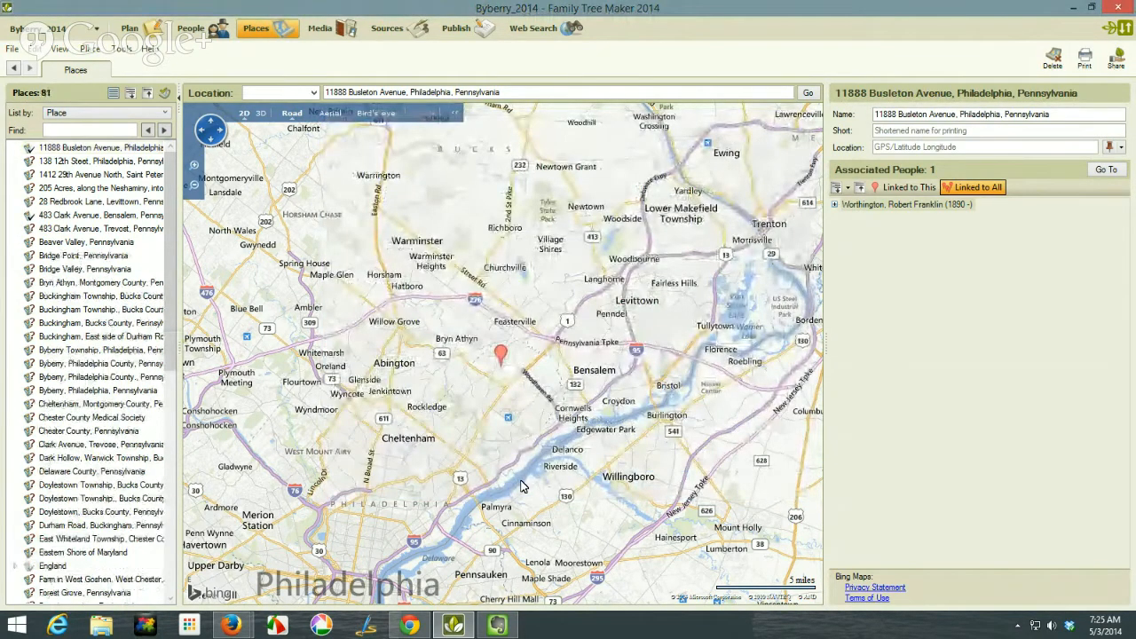
Step: Expand USA and its Pennsylvania branch in the list of places
drag(173, 354, 185, 603)
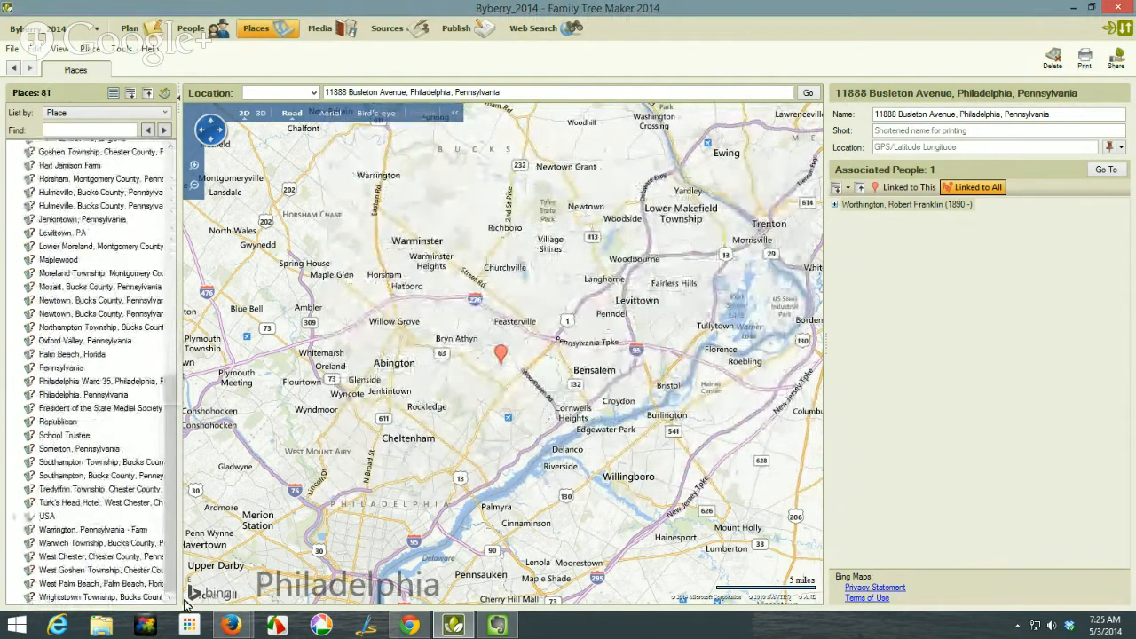
click(15, 516)
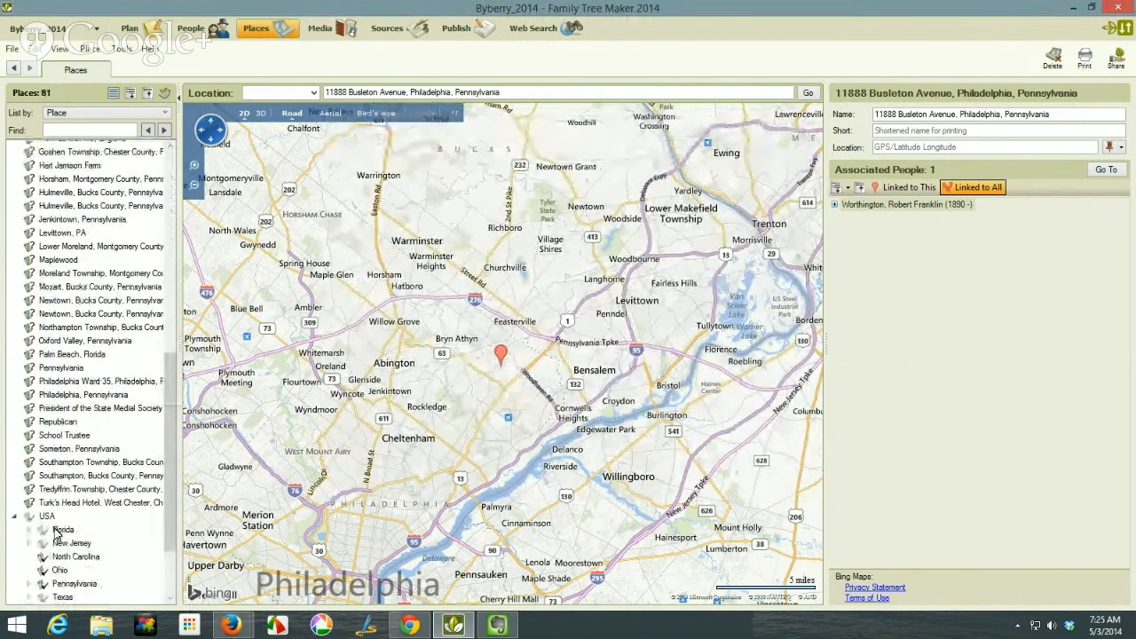
click(31, 584)
click(171, 598)
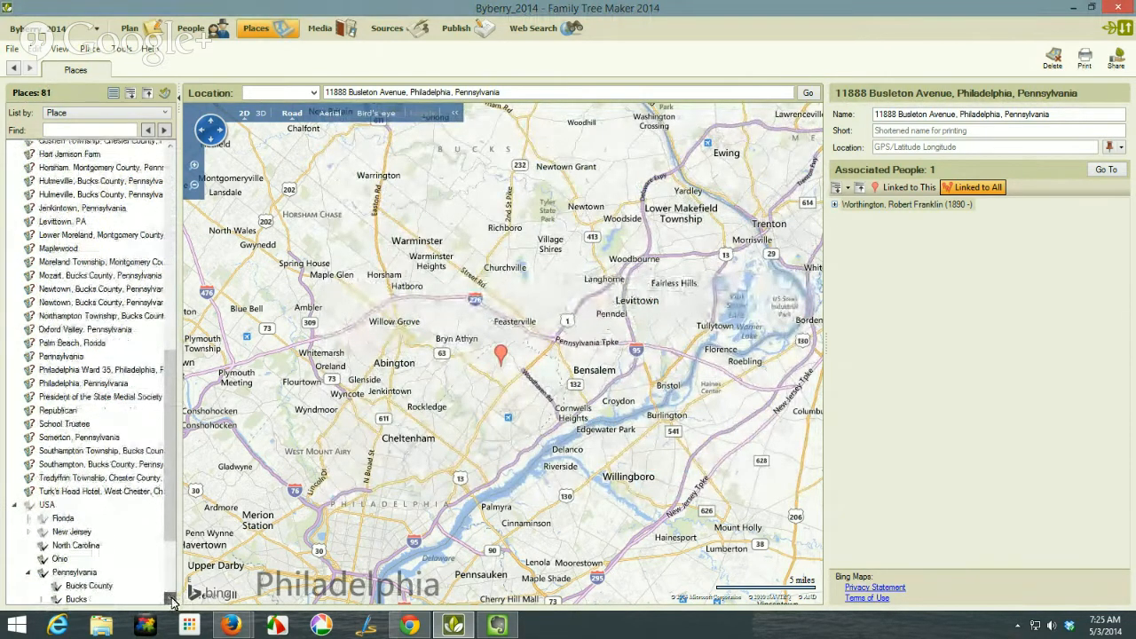
scroll(116, 532, down, 3)
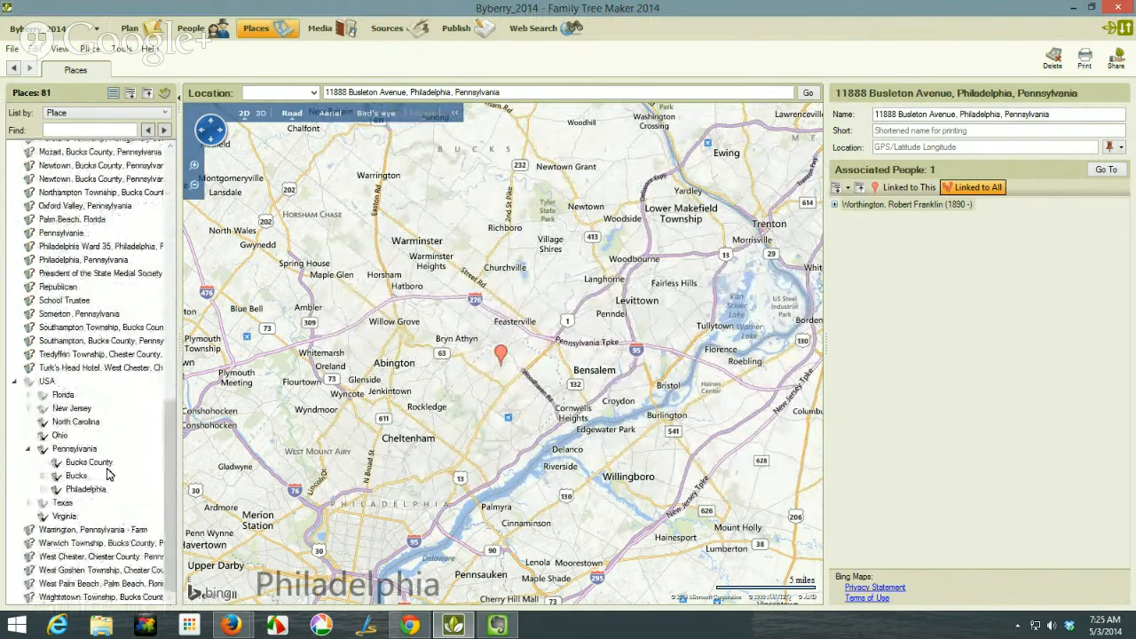
Step: Replace the place name Bucks County, Pennsylvania, USA with the suggested name Bucks, Pennsylvania, USA
click(89, 463)
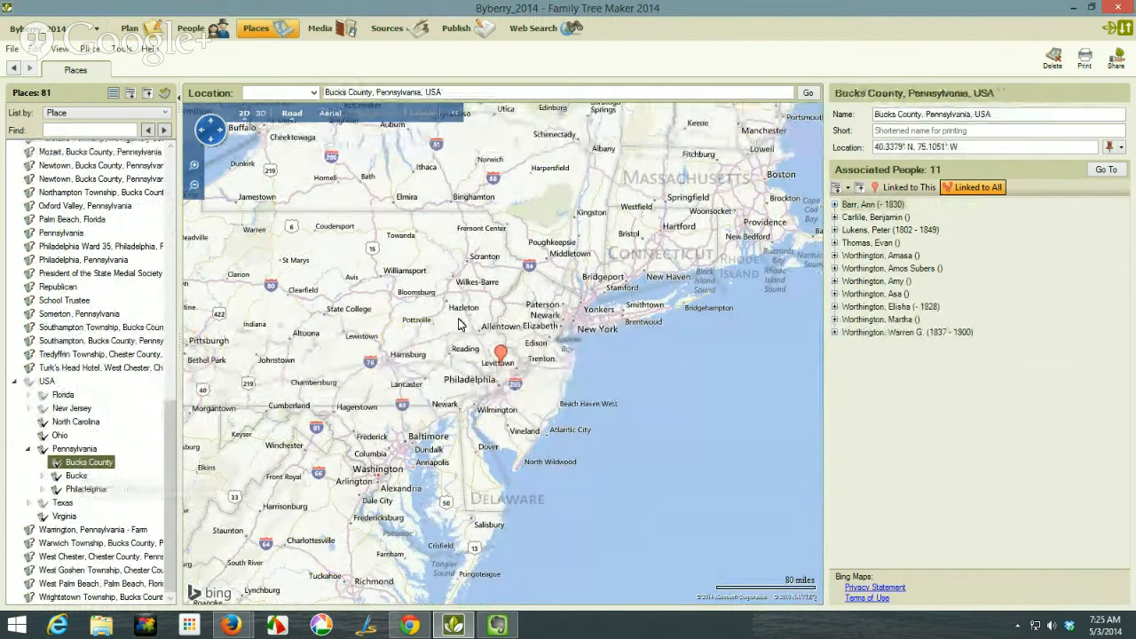
click(1031, 115)
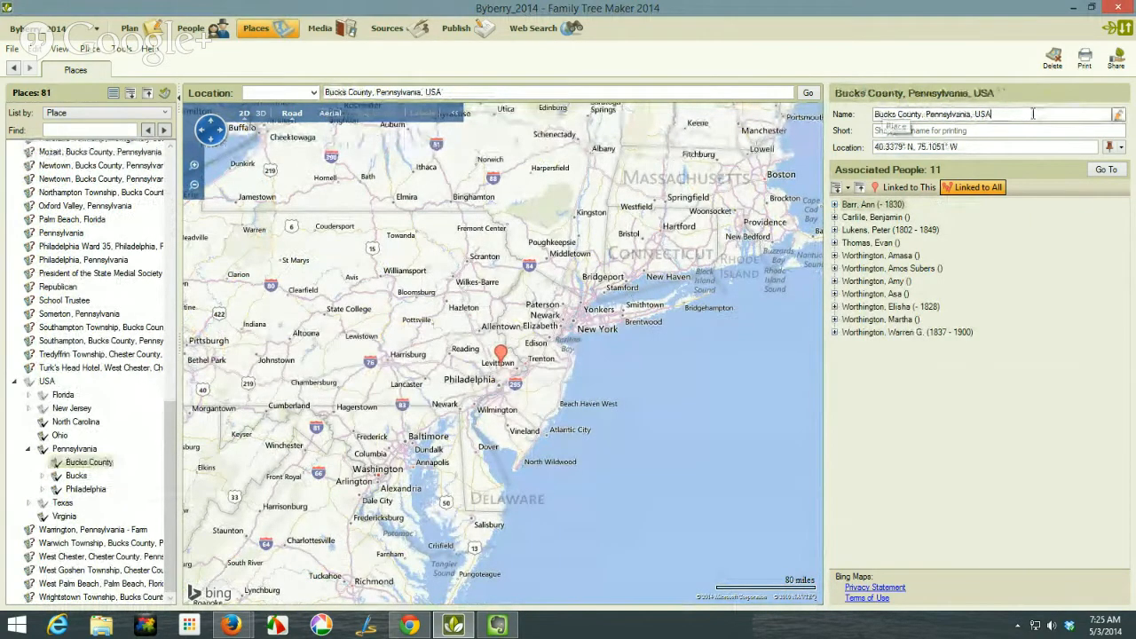
click(1119, 116)
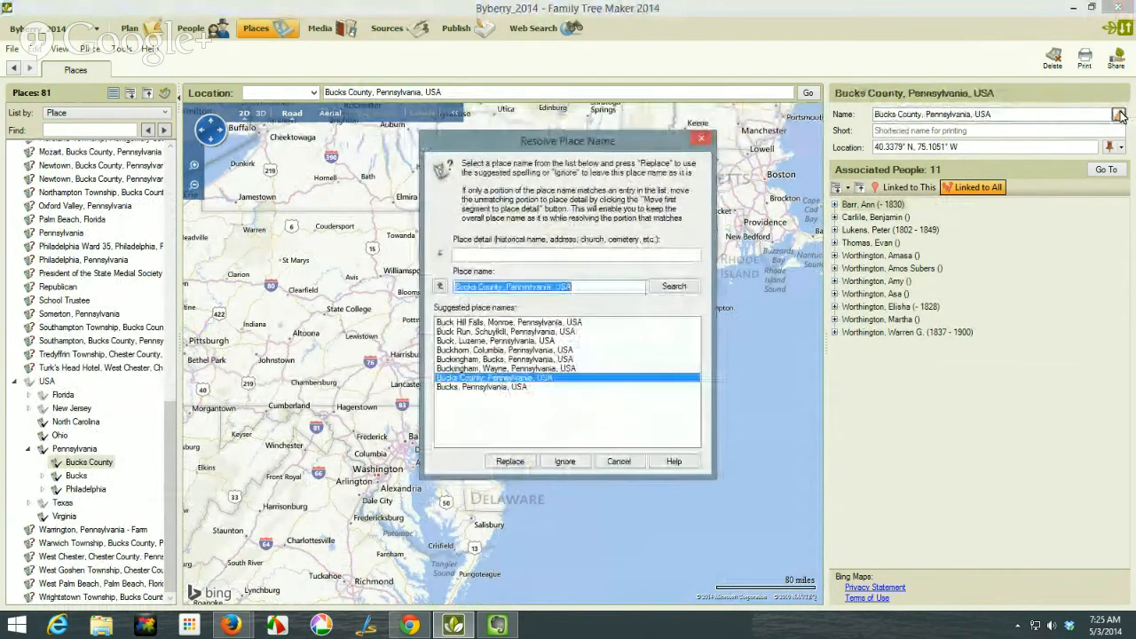
click(484, 387)
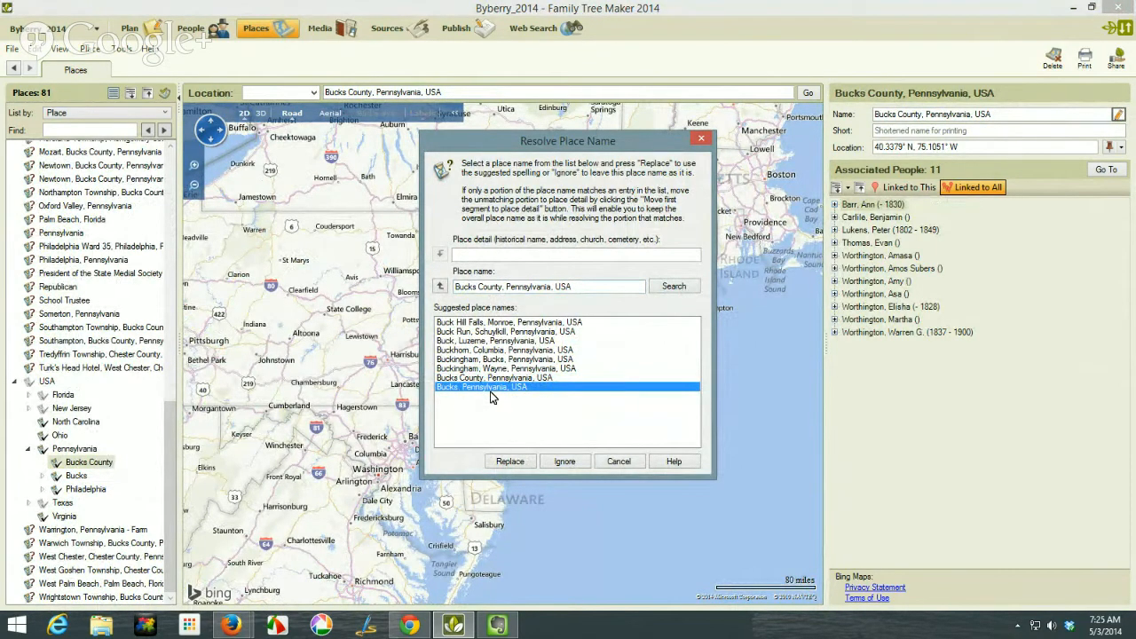
click(509, 462)
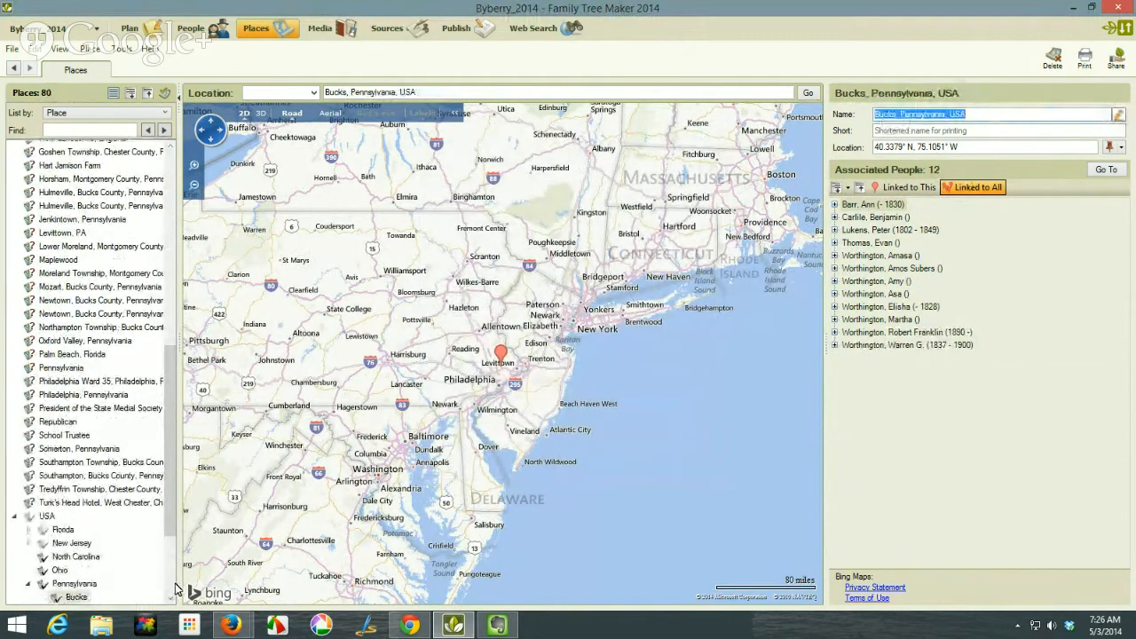
Step: Compare the details and associated people of the two Bucks entries under Pennsylvania, and collapse the USA branch
scroll(175, 590, down, 3)
click(78, 463)
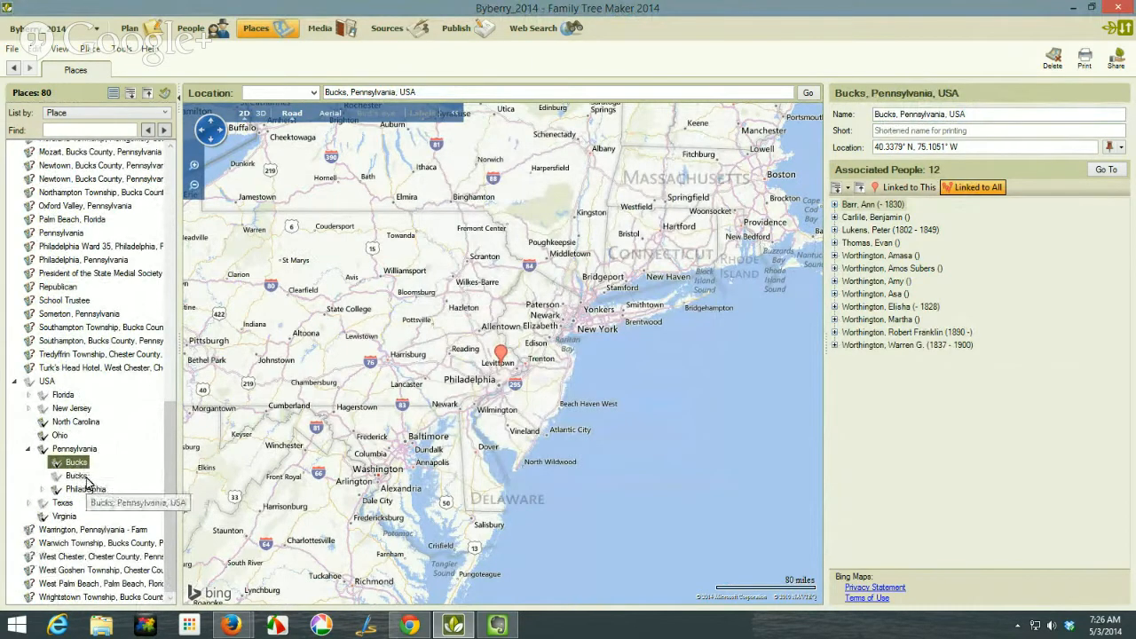
click(77, 476)
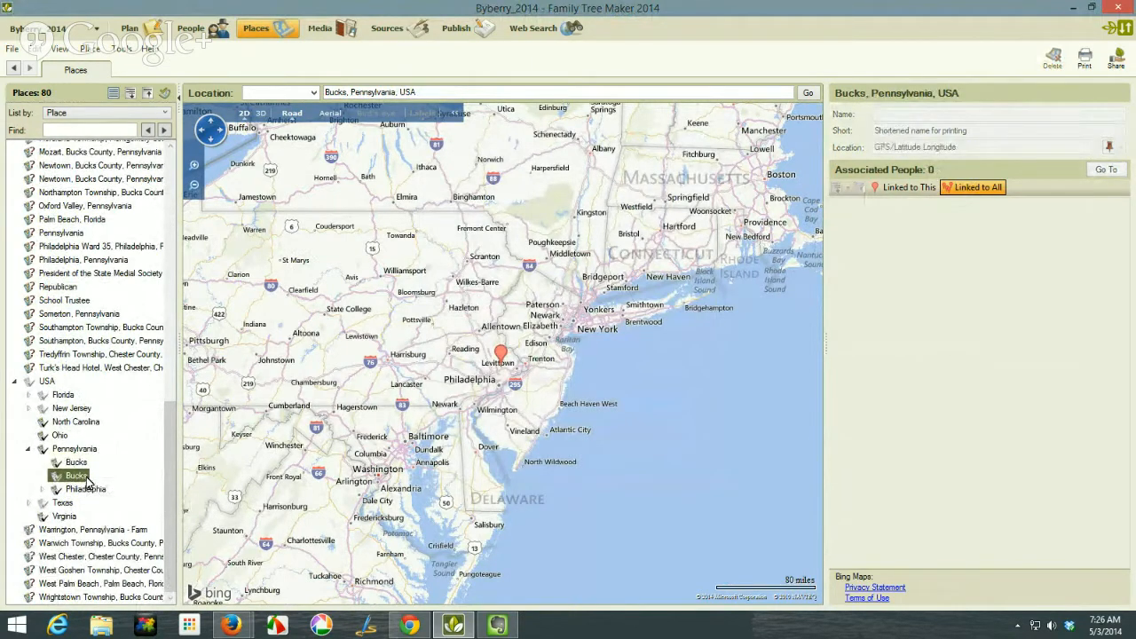
right_click(88, 482)
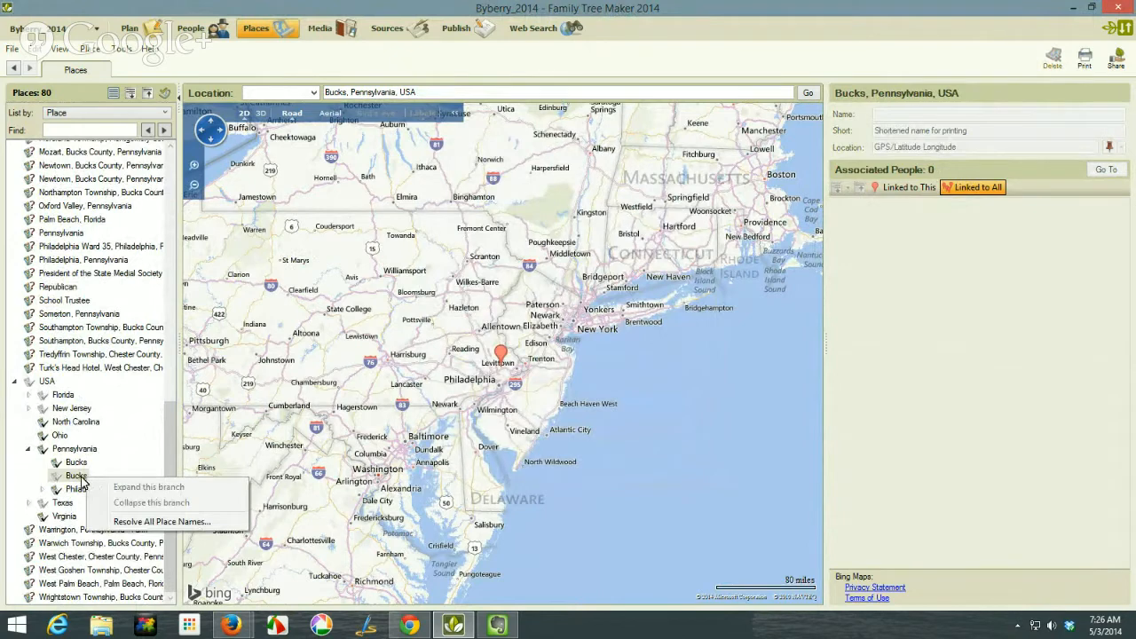
click(80, 478)
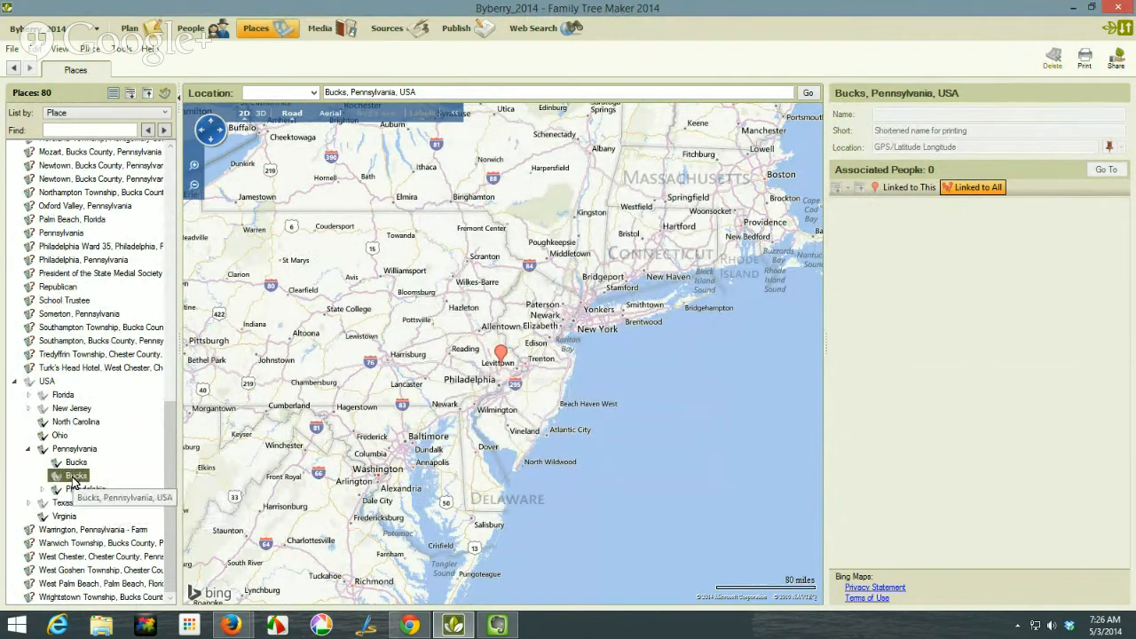
click(76, 463)
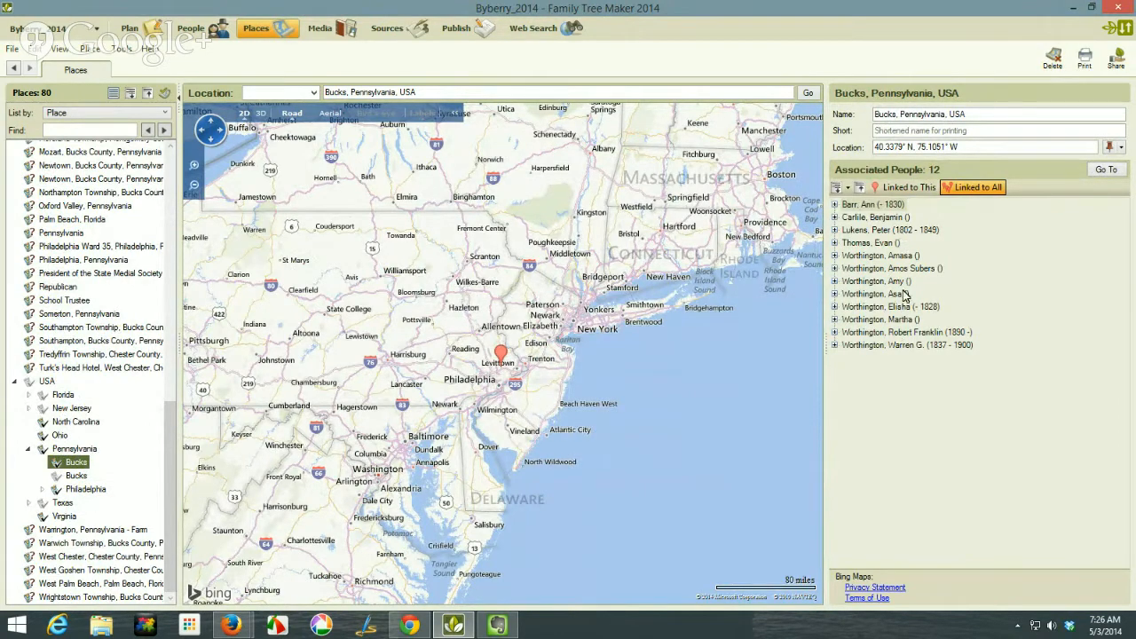
click(16, 384)
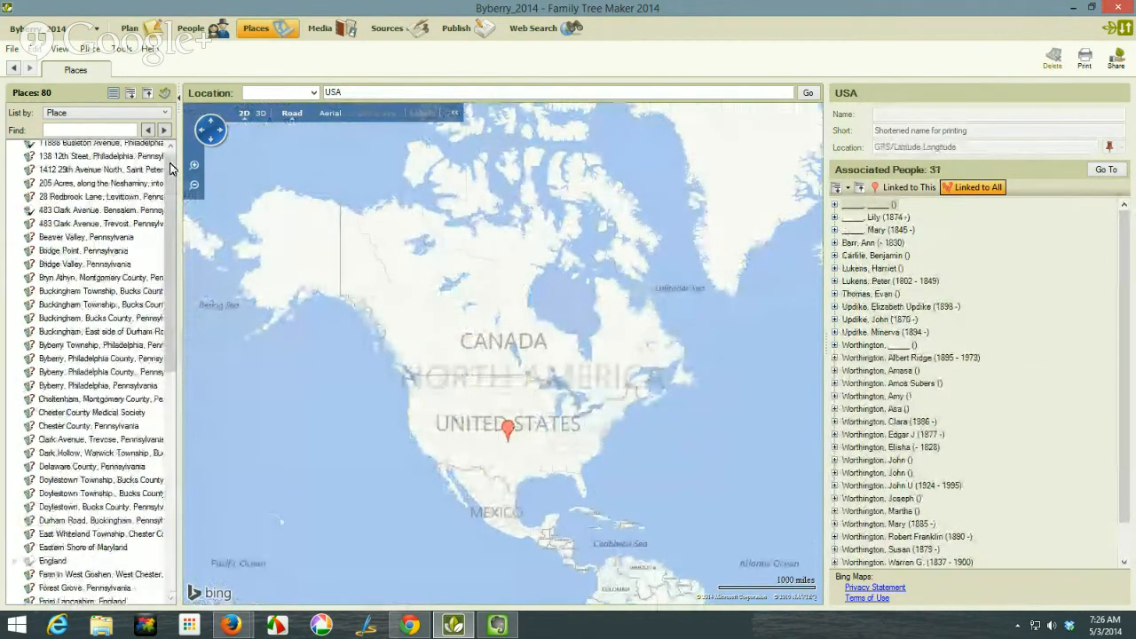
click(171, 169)
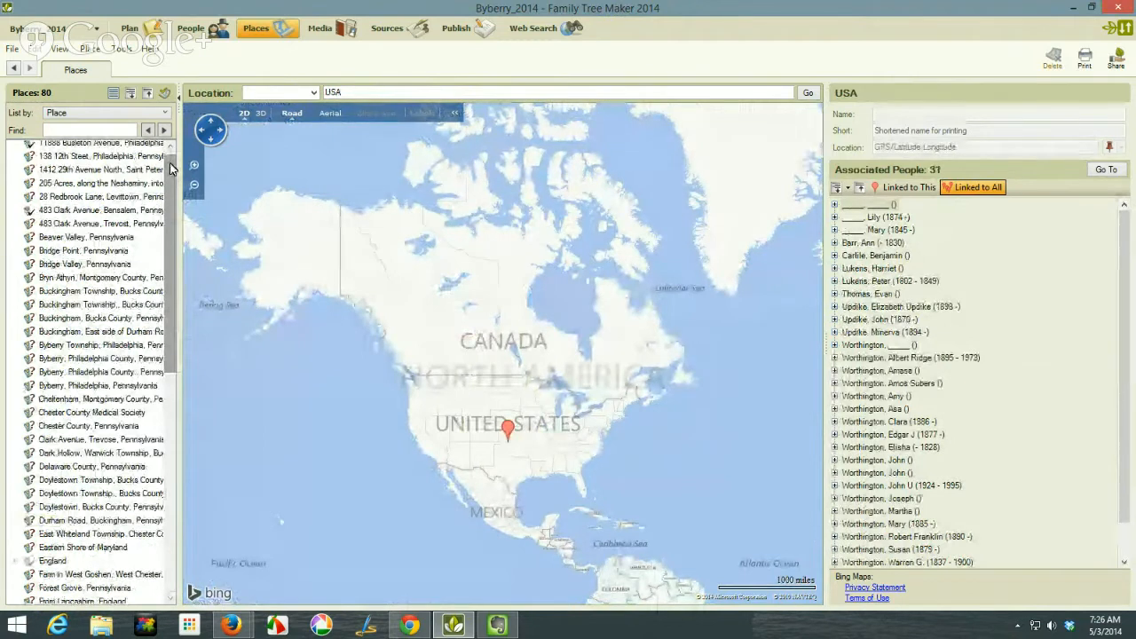
Step: Compact the file after backing it up as Byberry_2014_2014-05-03-2.ftmb to the custom directory G:\FTM Back Ups\Byberry
click(122, 50)
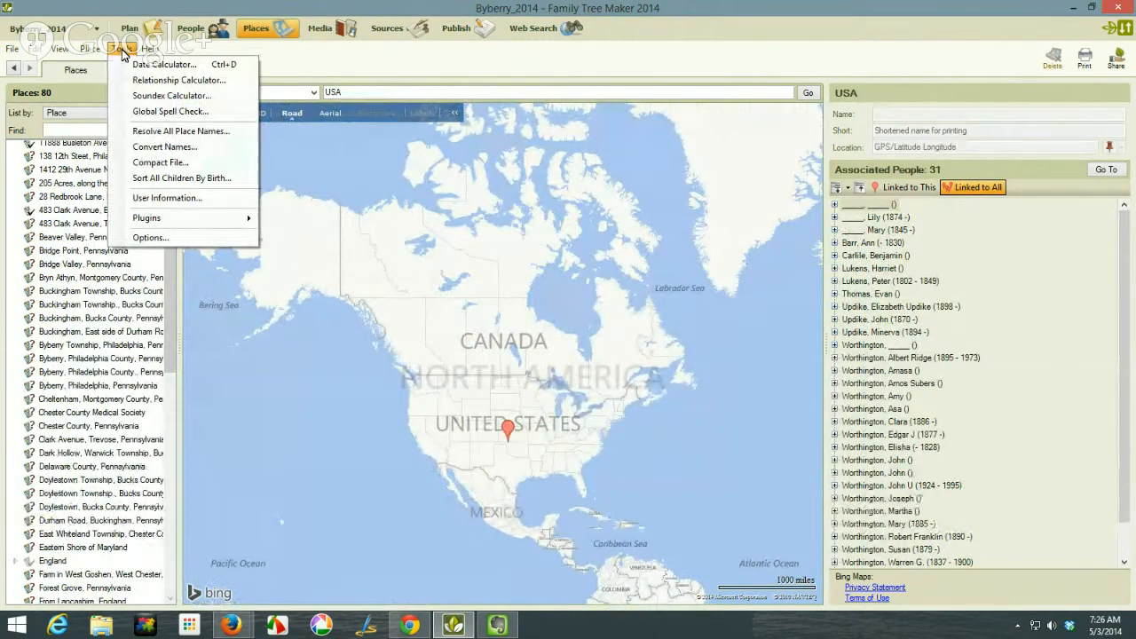
click(157, 163)
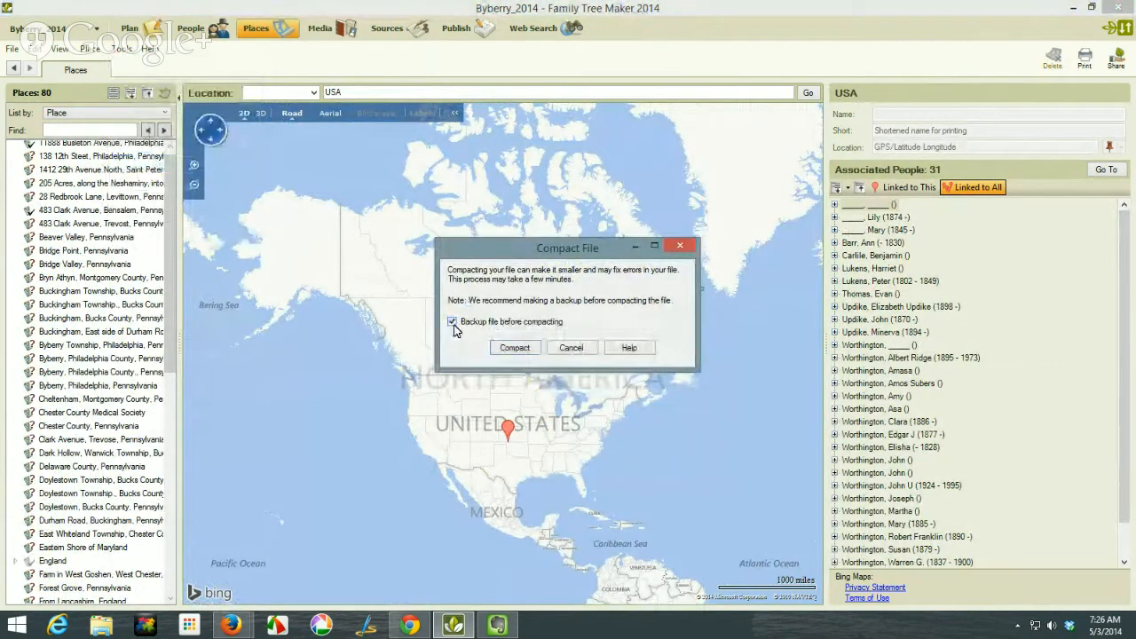
click(513, 347)
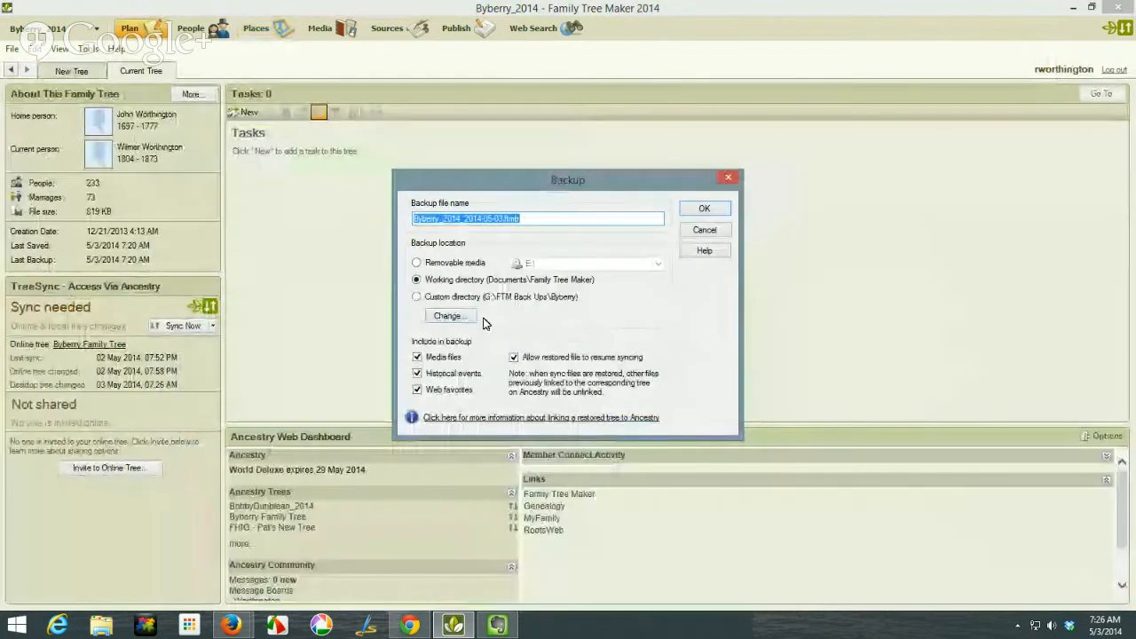
click(417, 297)
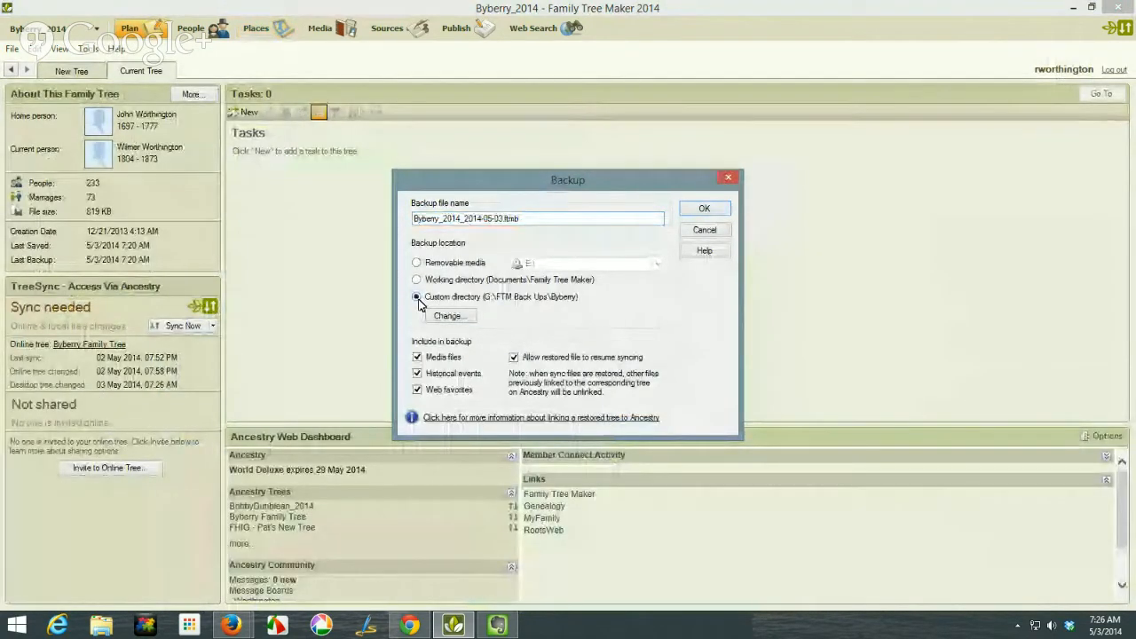
click(504, 219)
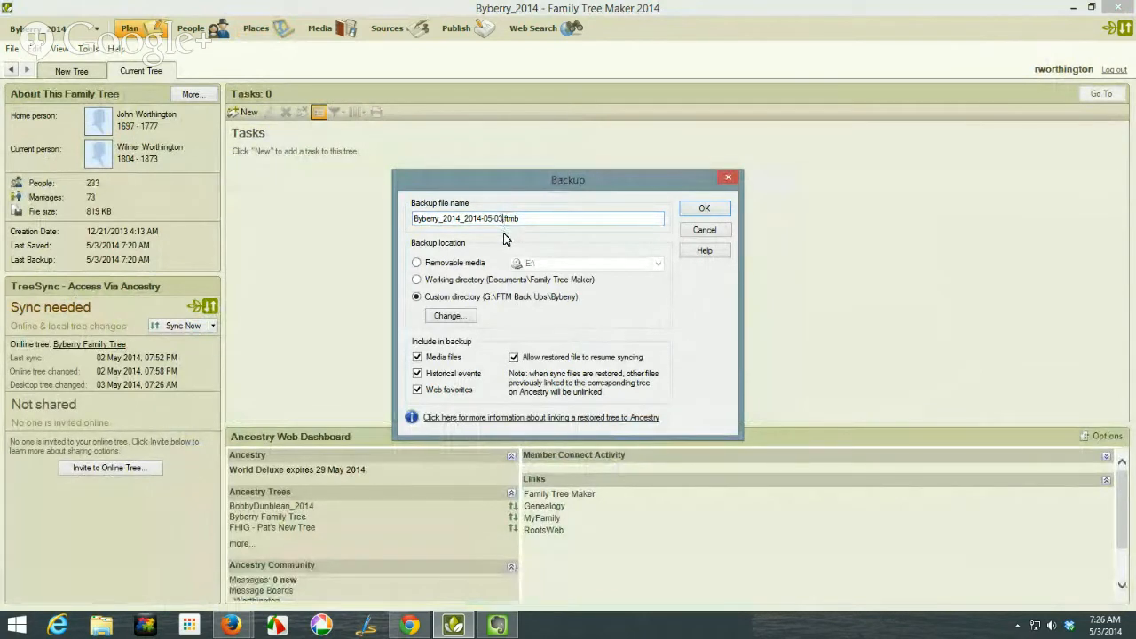
text(-2)
click(704, 211)
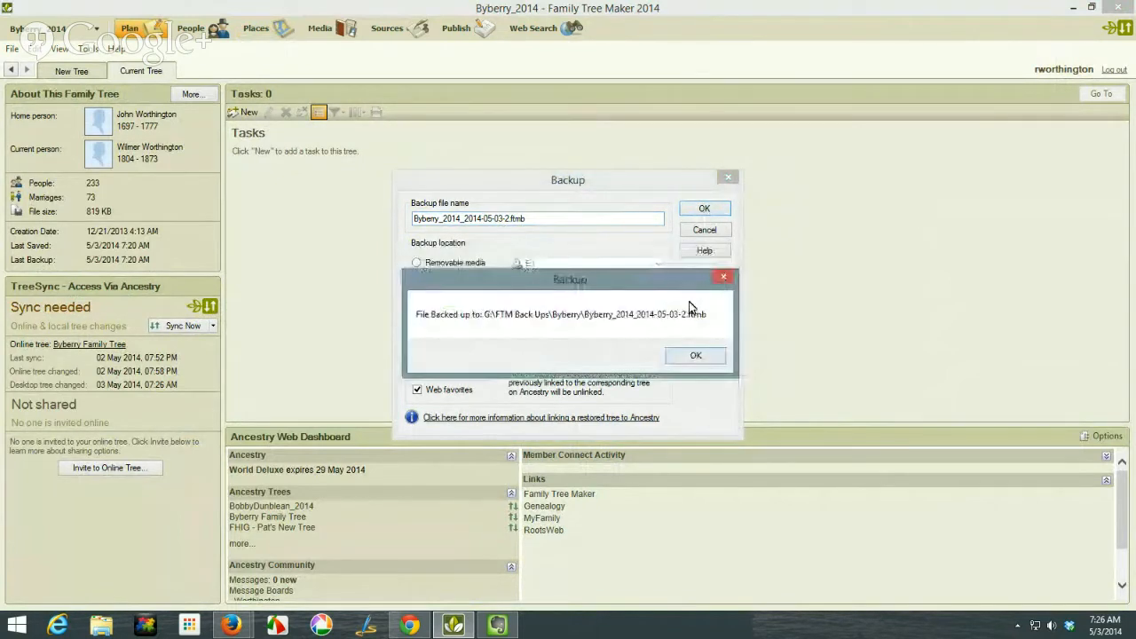
click(690, 357)
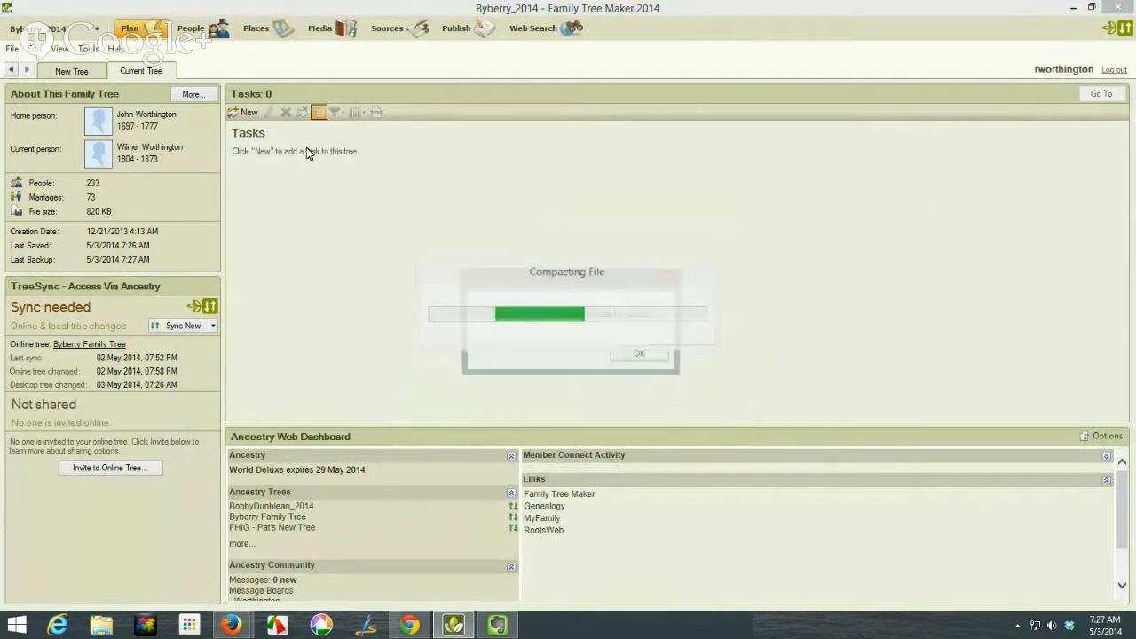
click(642, 356)
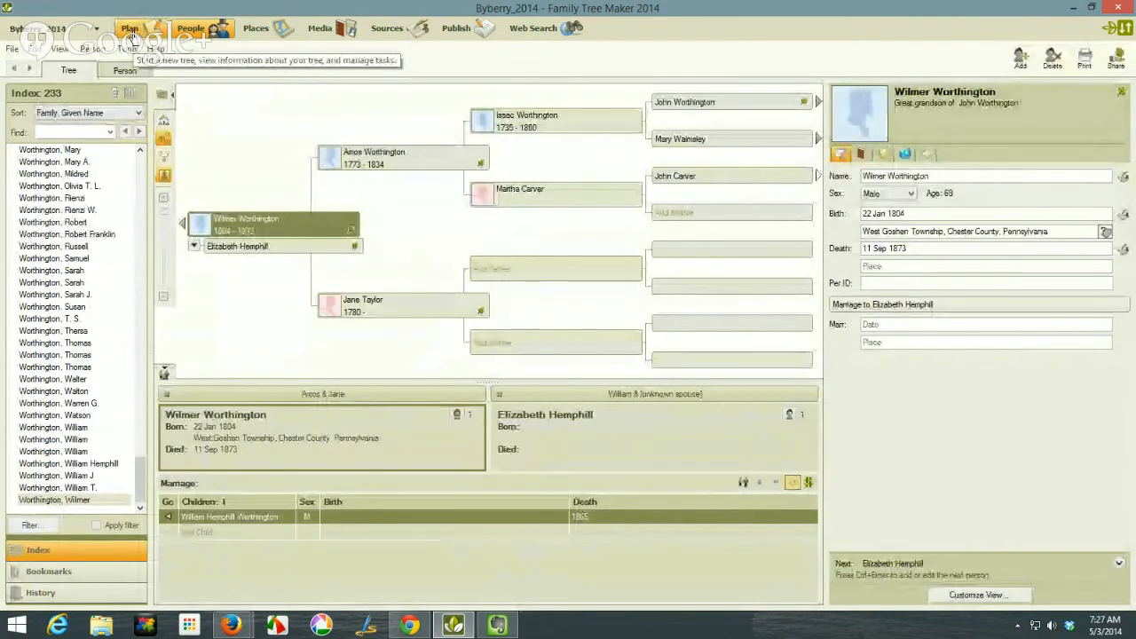
Step: Start syncing the tree with its linked Ancestry tree and open the detailed report of the sync change log
click(131, 32)
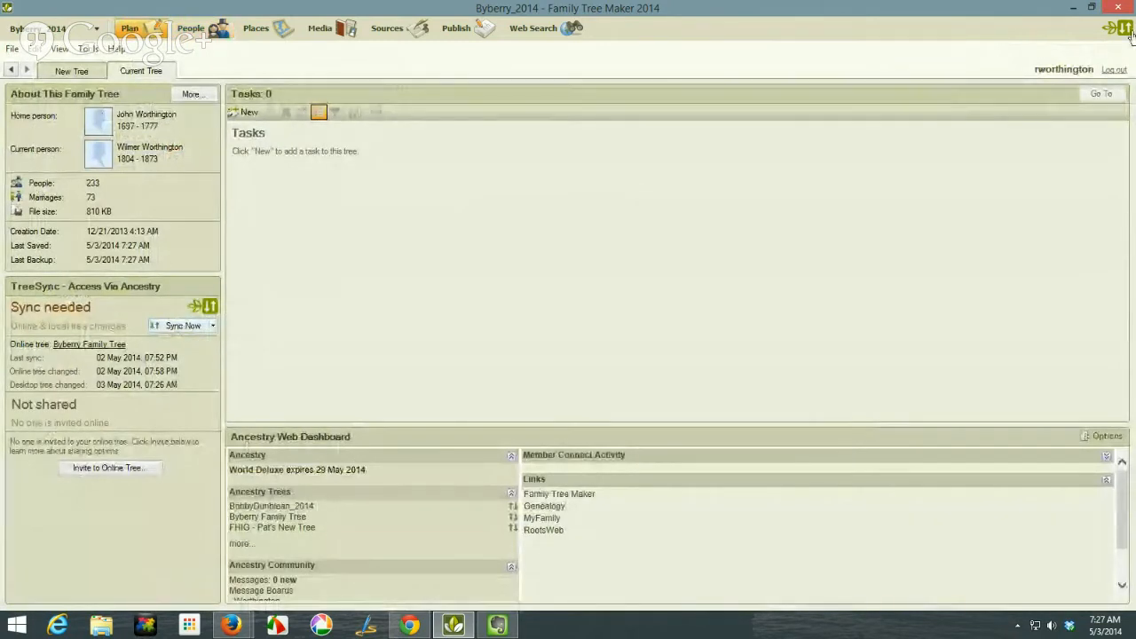
mouse_move(1124, 32)
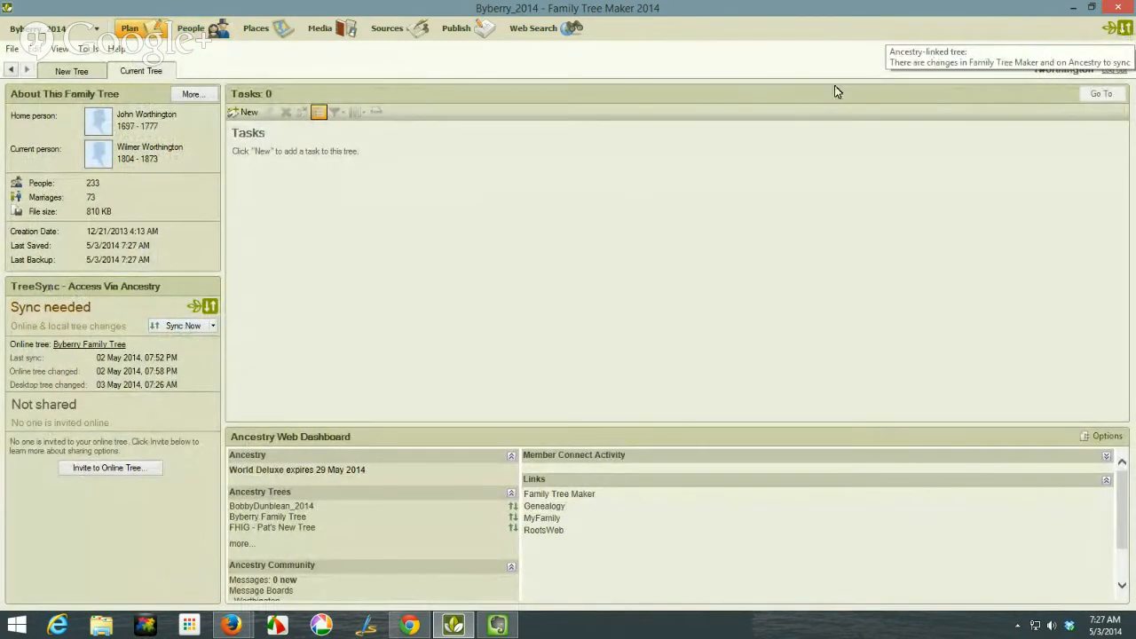
click(1125, 29)
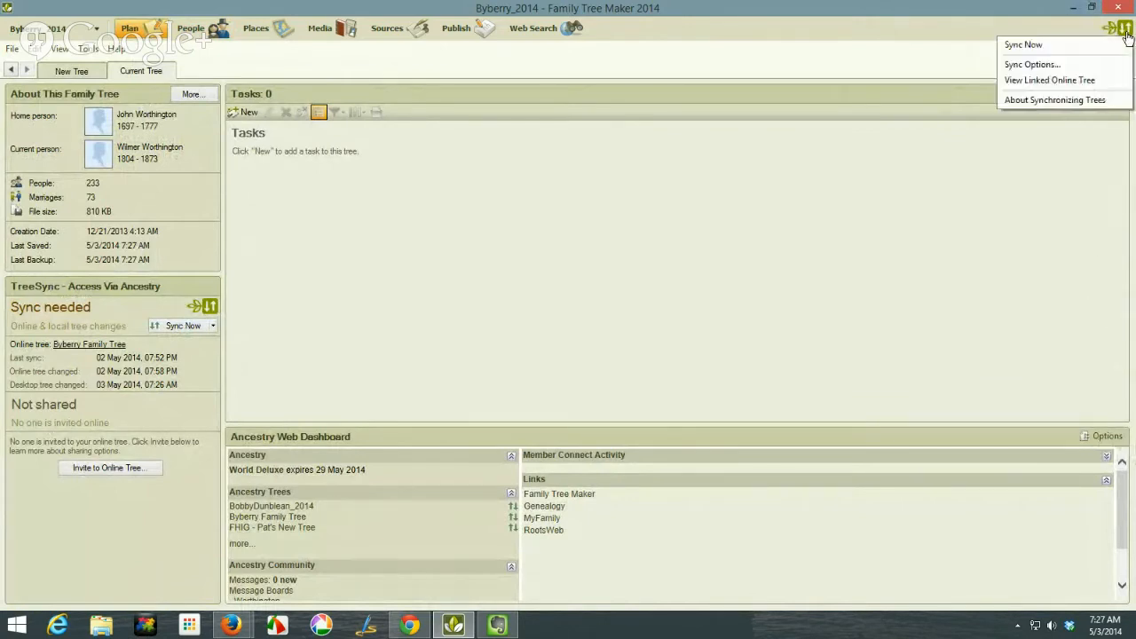
click(1071, 47)
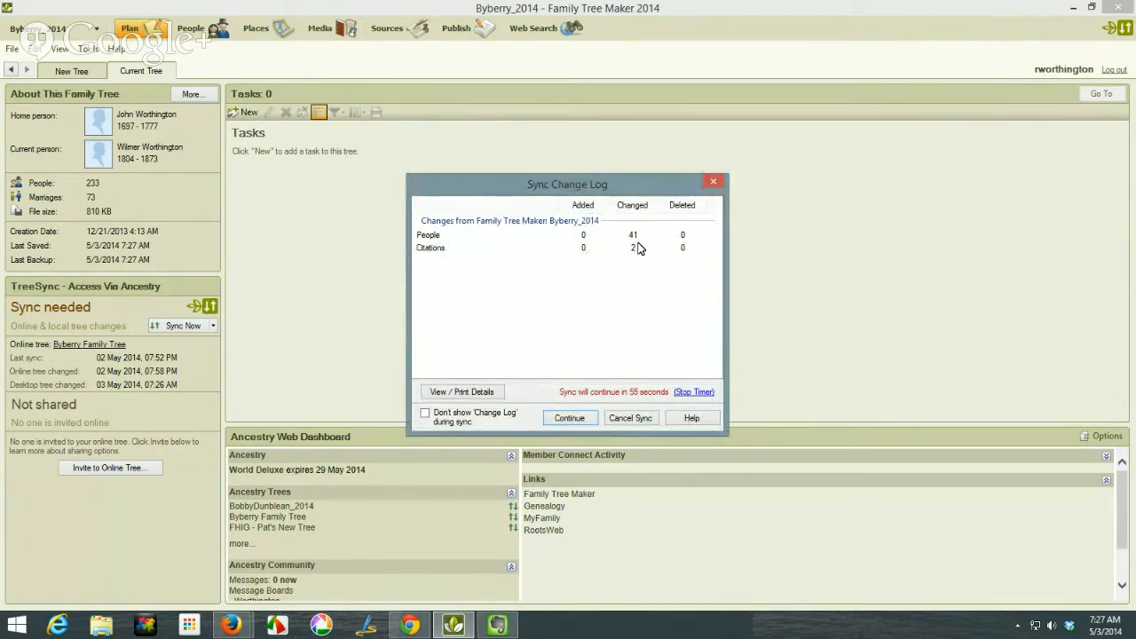
click(482, 392)
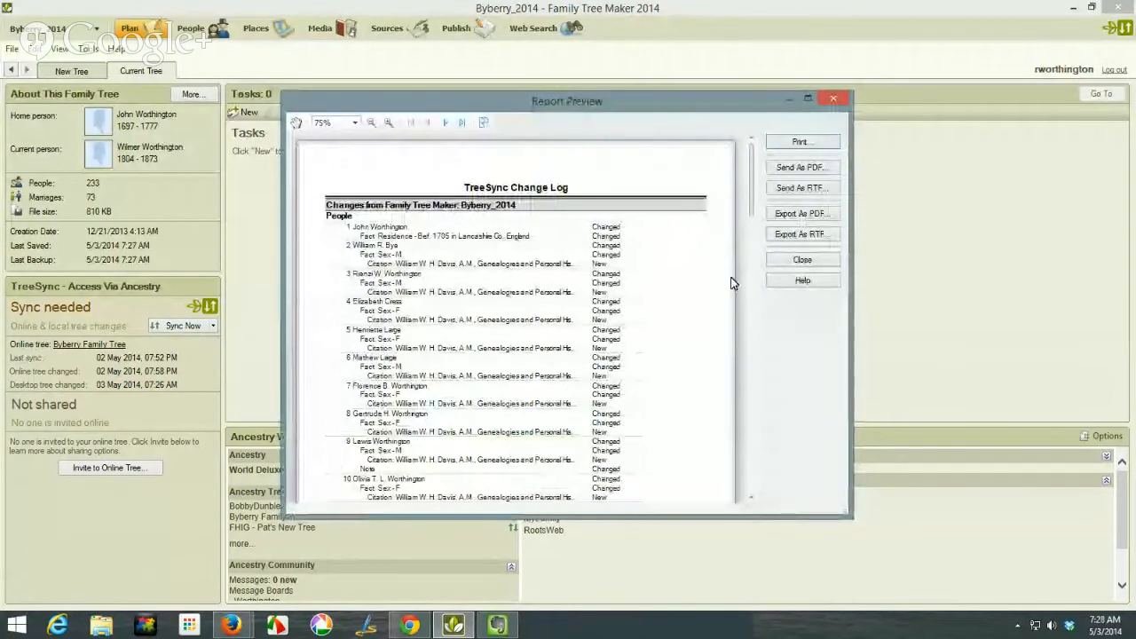
Step: Export the change log report as the PDF TreeSync Change Log-Byberry-2014-05-03.pdf in the Family Tree Maker folder, without opening the exported file
click(801, 217)
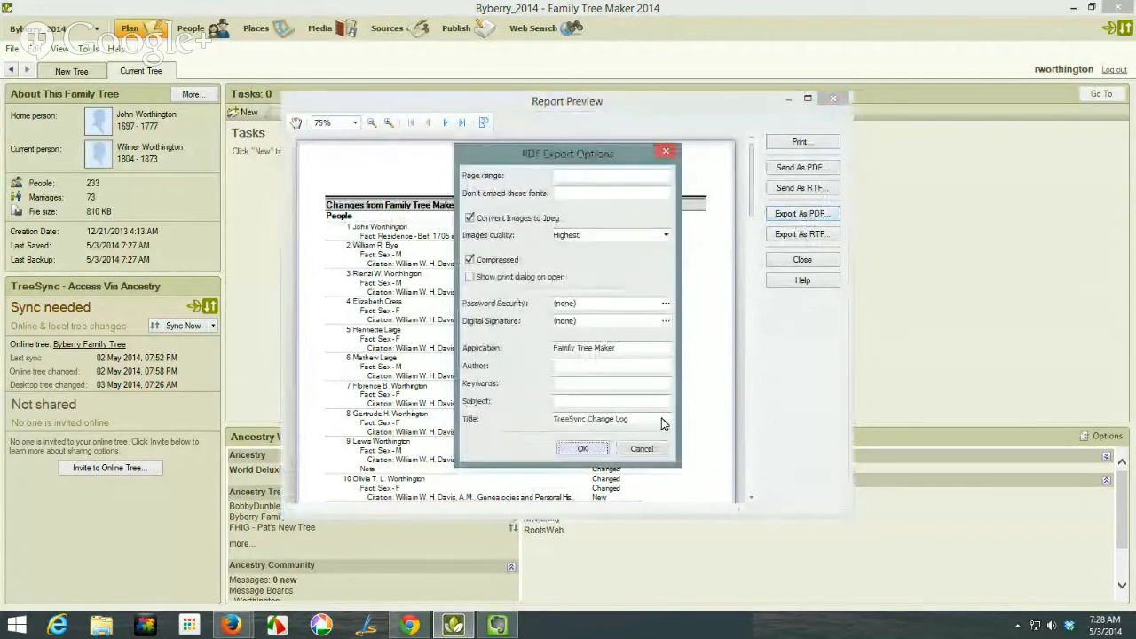
click(589, 448)
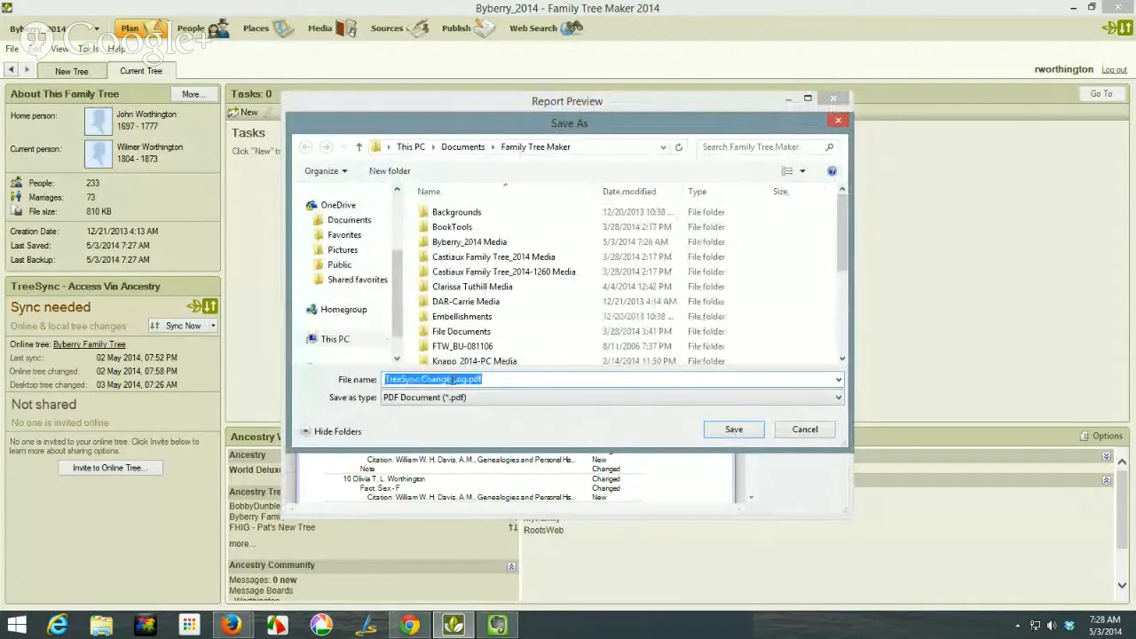
click(465, 374)
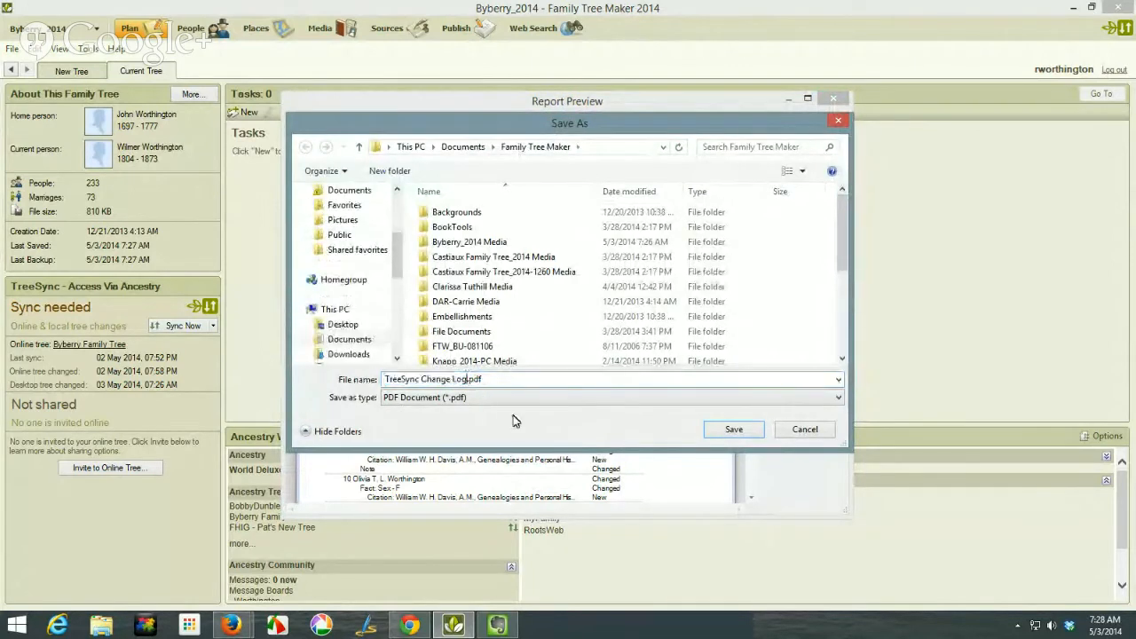
text(-By)
text(berry)
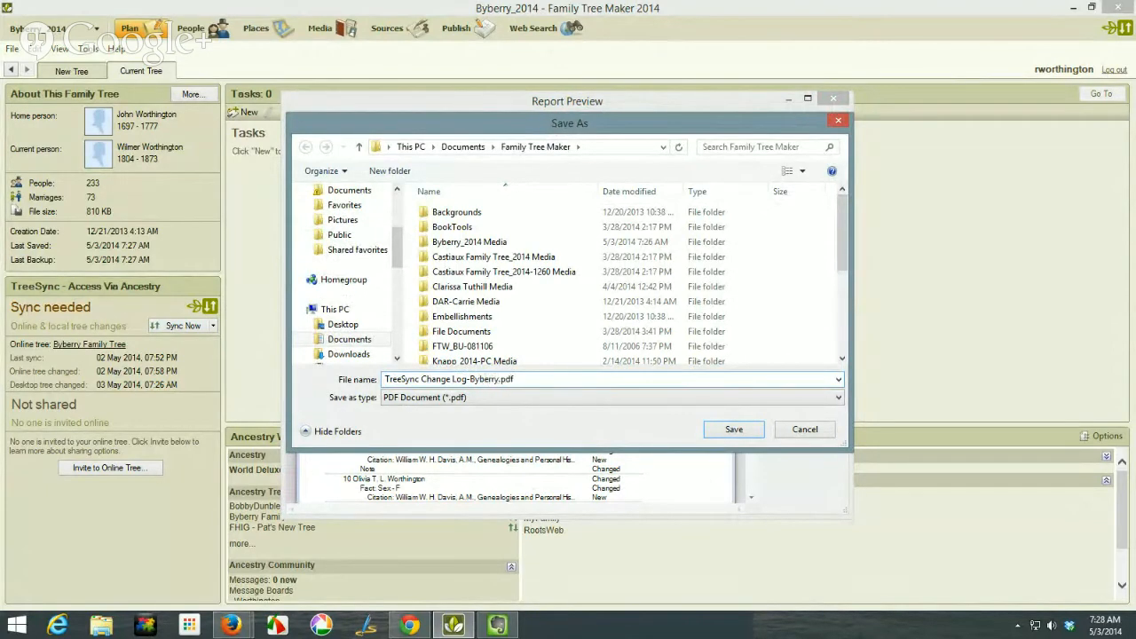
text(-2014-05-03)
click(733, 430)
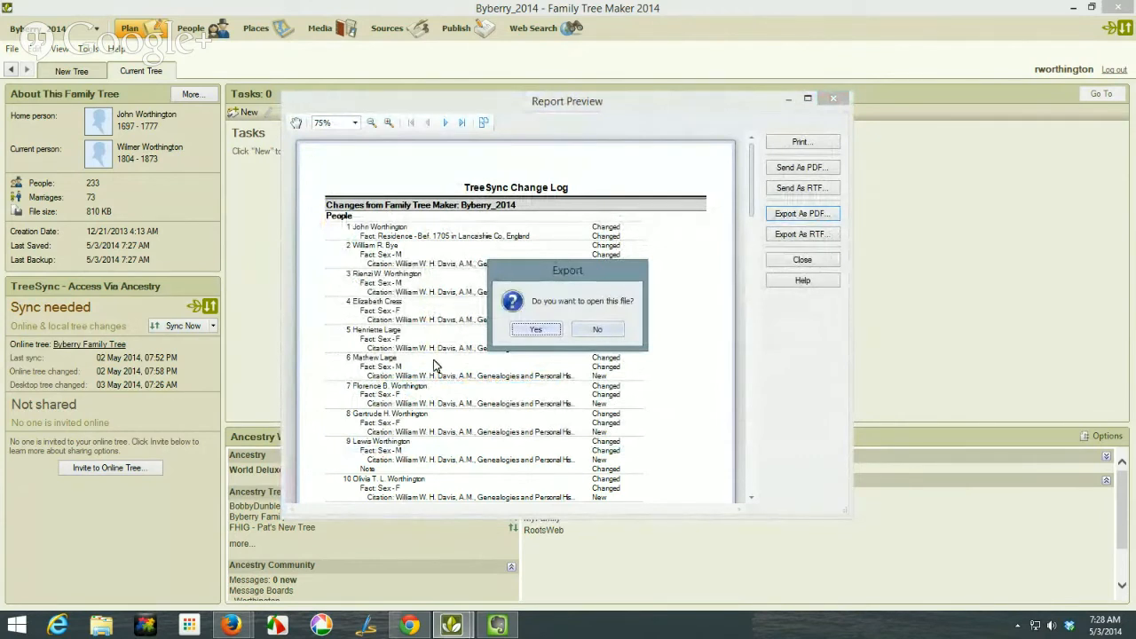
click(608, 333)
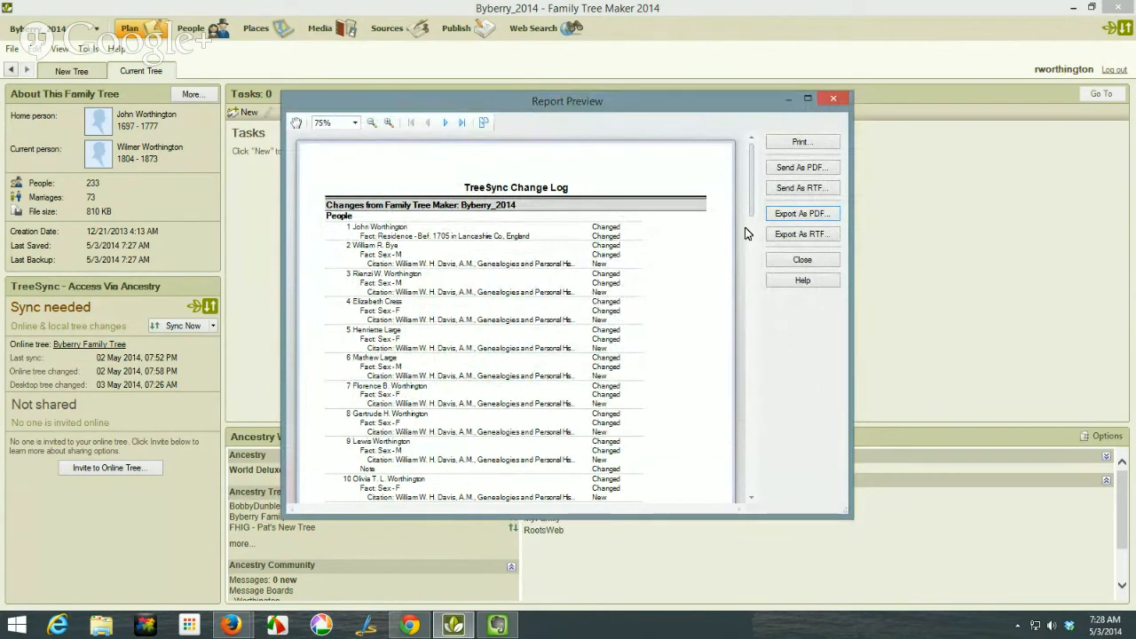
Step: Close the change log report preview and continue the sync with the Ancestry tree
click(800, 264)
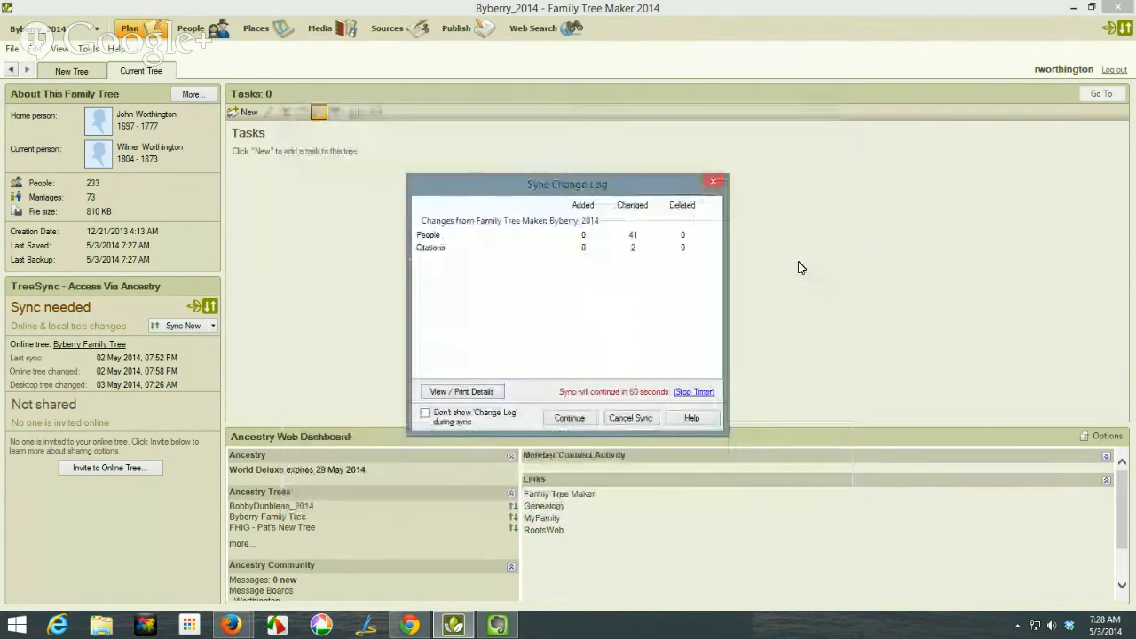
click(568, 418)
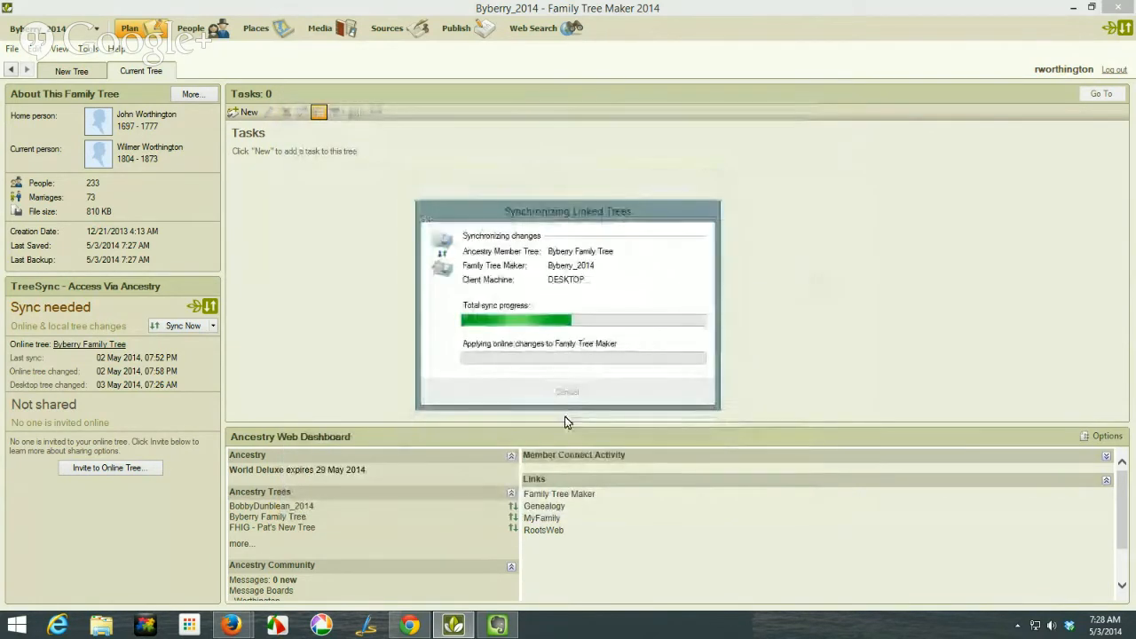